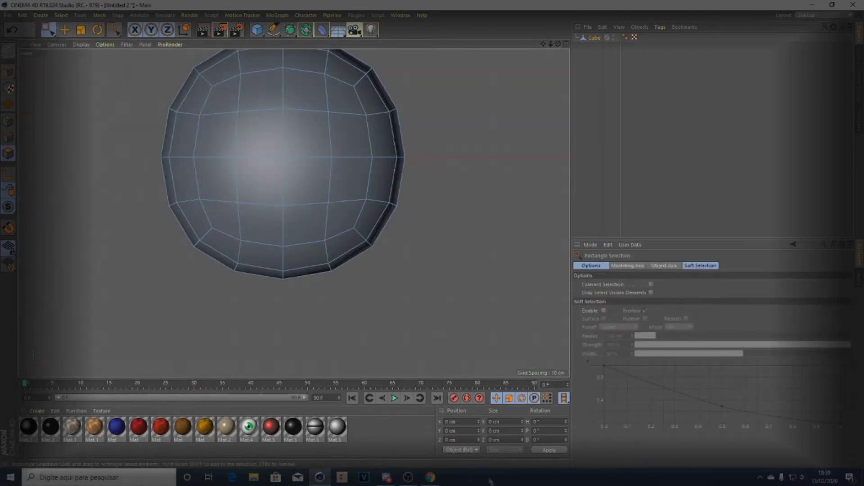
Browse the Springtrap reference images, then box-select the sphere's lower band of polygons
left_click(438, 479)
scroll(271, 295, "down", 2)
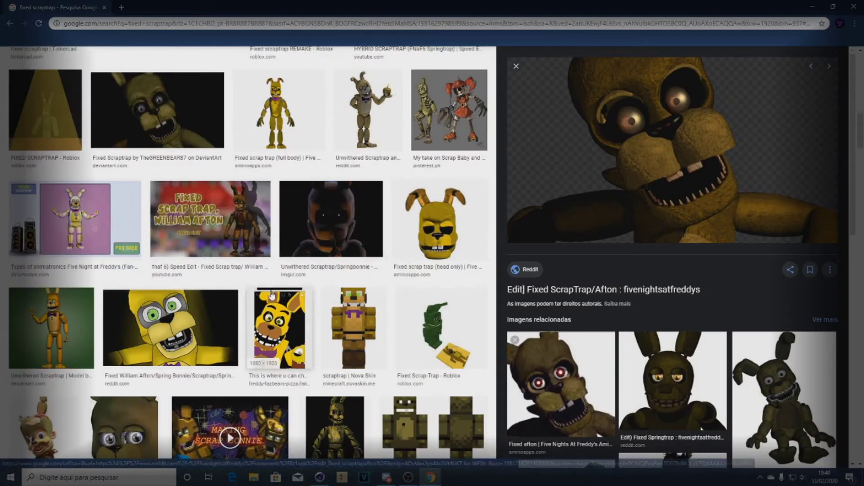
scroll(616, 326, "down", 4)
scroll(616, 326, "down", 4)
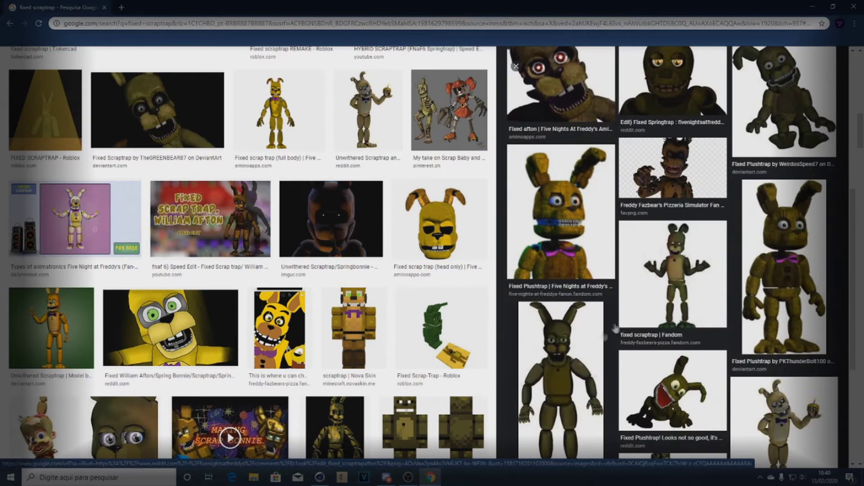
scroll(616, 326, "up", 8)
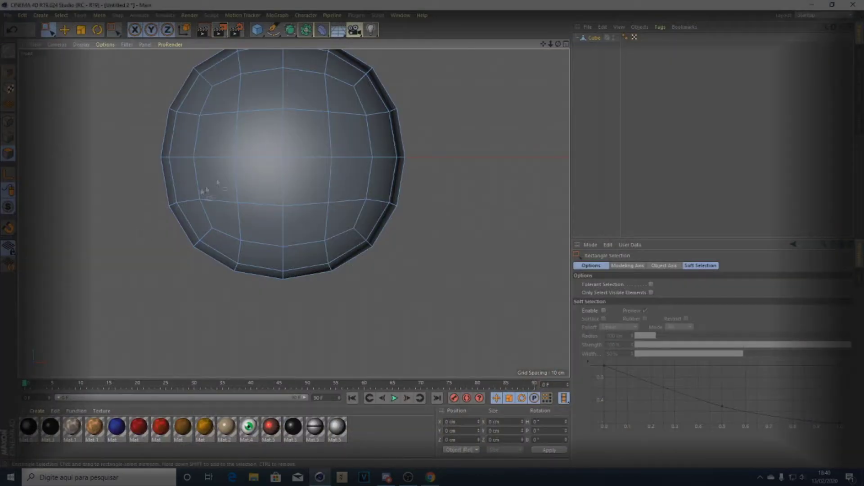
left_click_drag(419, 254, 97, 198)
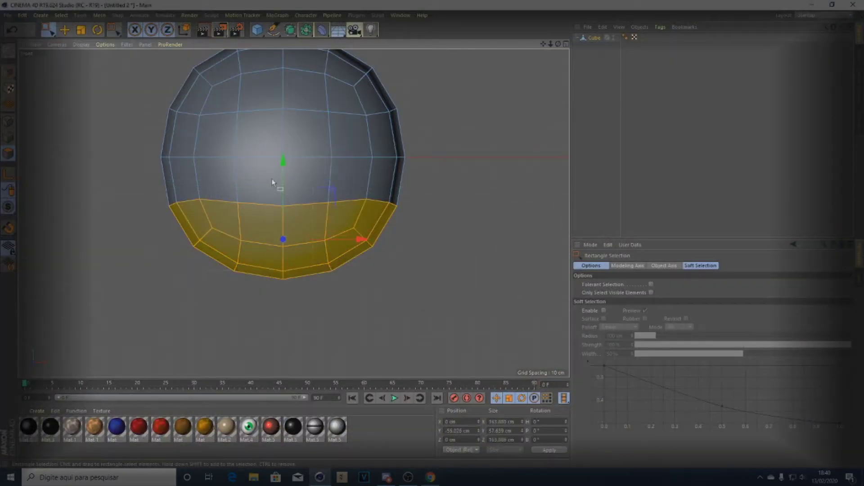
Stretch the lower sphere downward and sculpt the head's sides with the Brush
left_click_drag(282, 191, 235, 362)
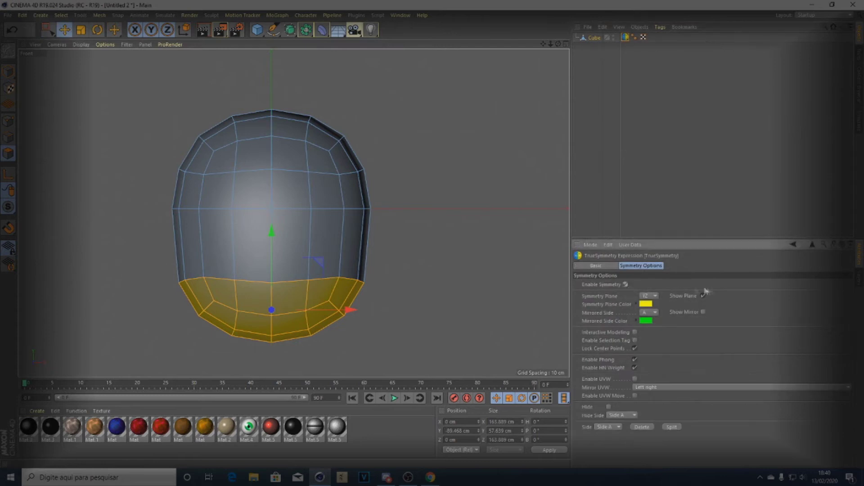
right_click(457, 92)
left_click(486, 136)
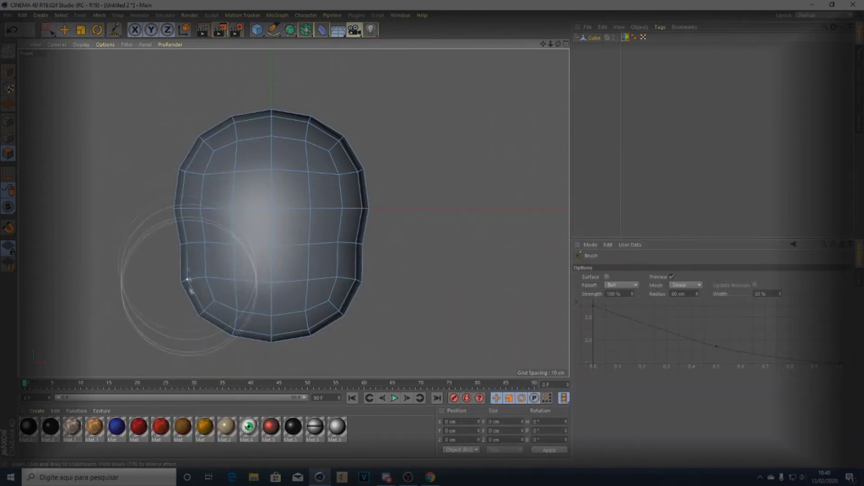
left_click_drag(184, 248, 216, 312)
middle_click_drag(216, 312, 169, 281)
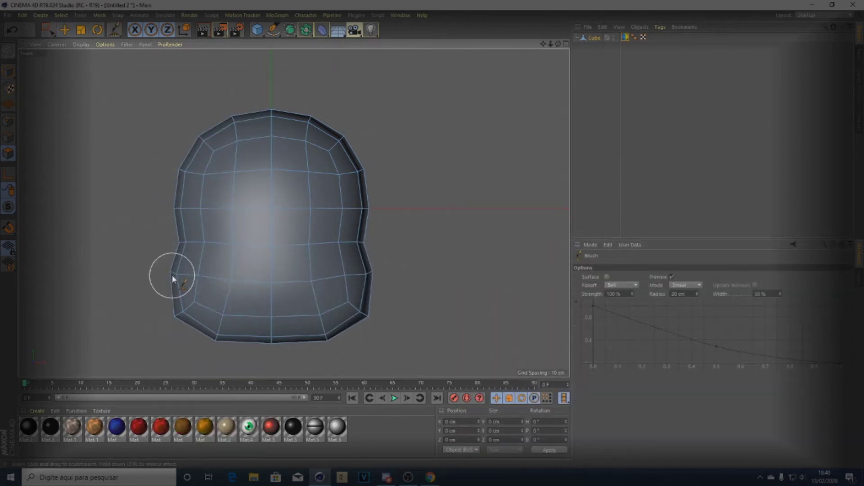
scroll(337, 144, "up", 5)
scroll(310, 97, "down", 5)
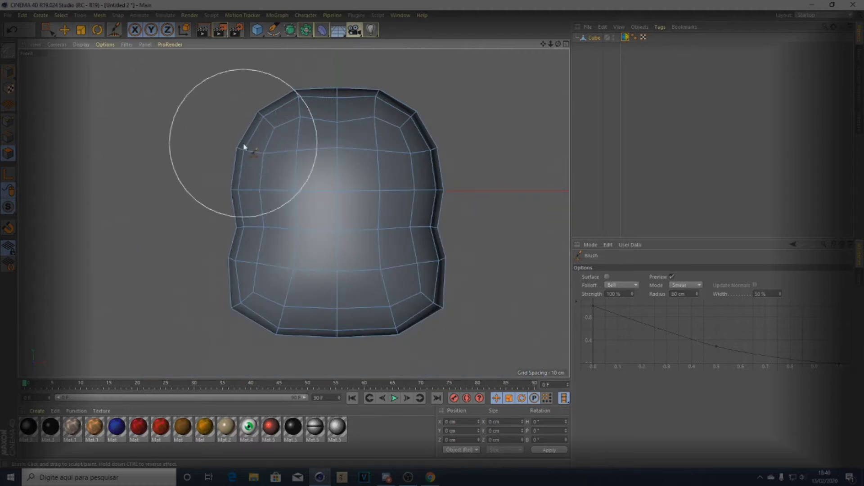
Put the head under a Subdivision Surface and select the polygons where the eyes go
key("e")
left_click(291, 30)
left_click(309, 42, "alt")
scroll(129, 233, "down", 3)
left_click_drag(218, 126, 359, 222)
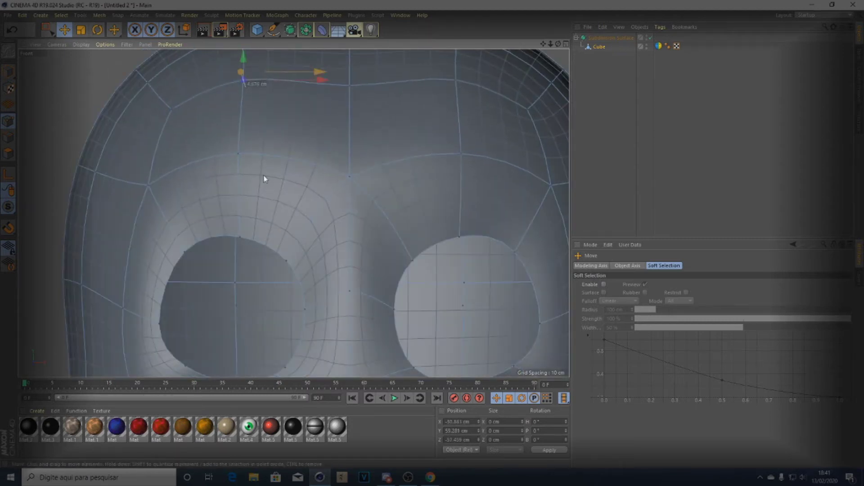
Switch between the Brush and Move tools while inspecting the new eye holes
key("m")
key("d")
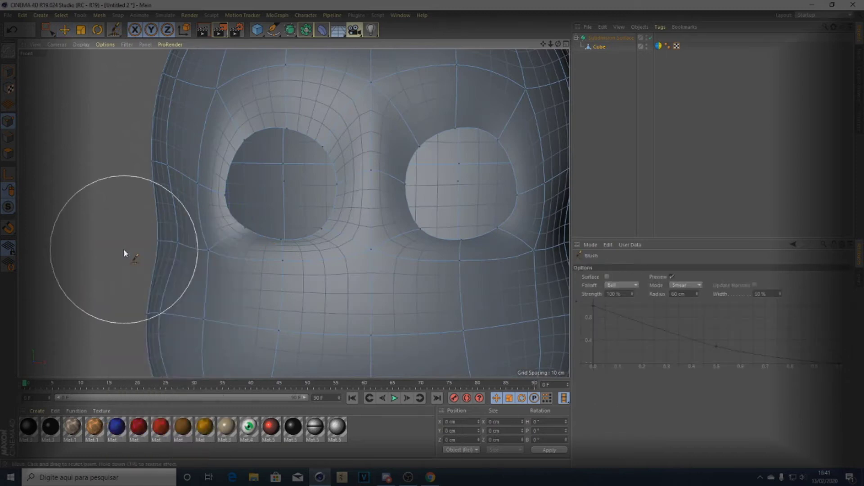
scroll(124, 253, "down", 5)
scroll(138, 283, "down", 3)
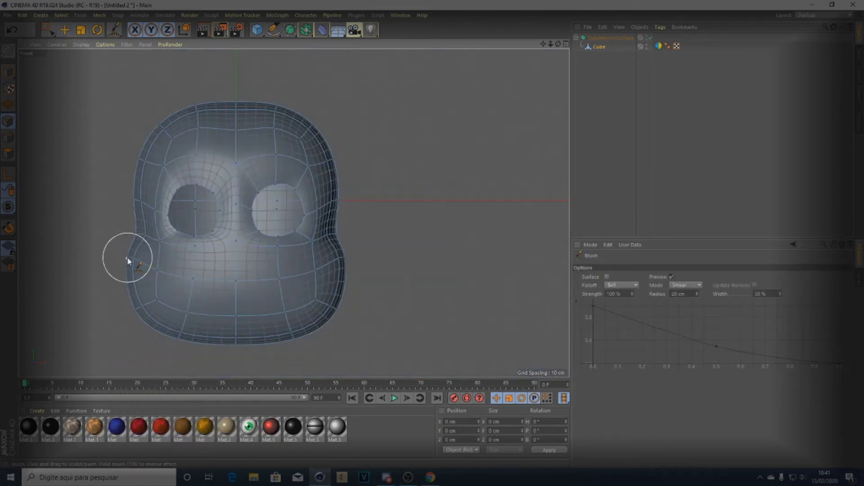
scroll(168, 219, "up", 5)
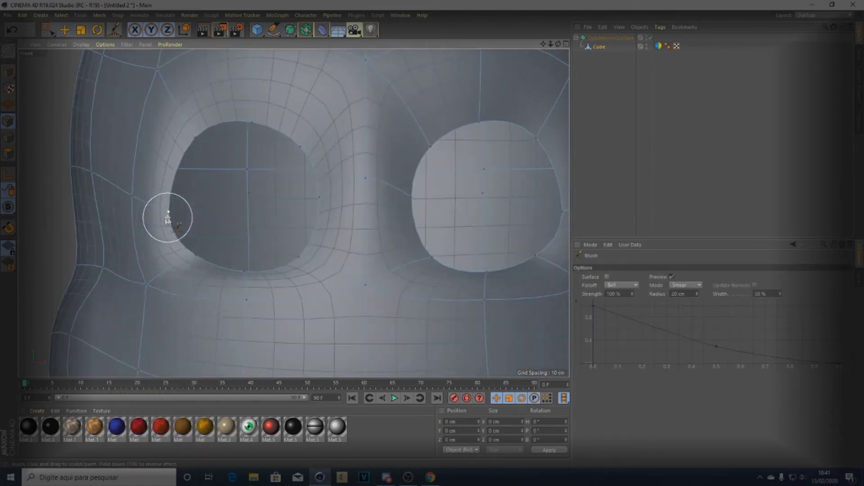
key("e")
scroll(144, 151, "down", 5)
scroll(135, 203, "up", 5)
Smear the eye-hole rims wider and rounder with the Brush in side view, at 20 cm radius
right_click(126, 193)
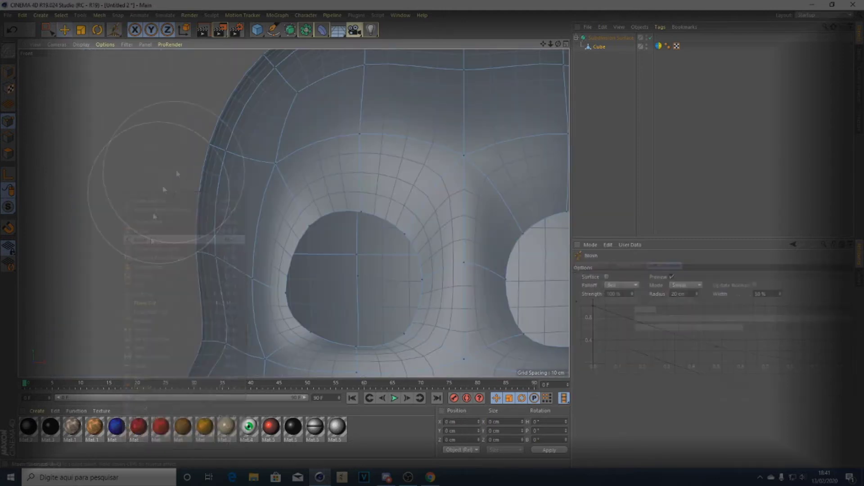
left_click(151, 238)
scroll(226, 189, "down", 2)
scroll(226, 144, "down", 5)
key("F1")
key("F3")
scroll(293, 251, "up", 5)
left_click_drag(364, 256, 293, 260)
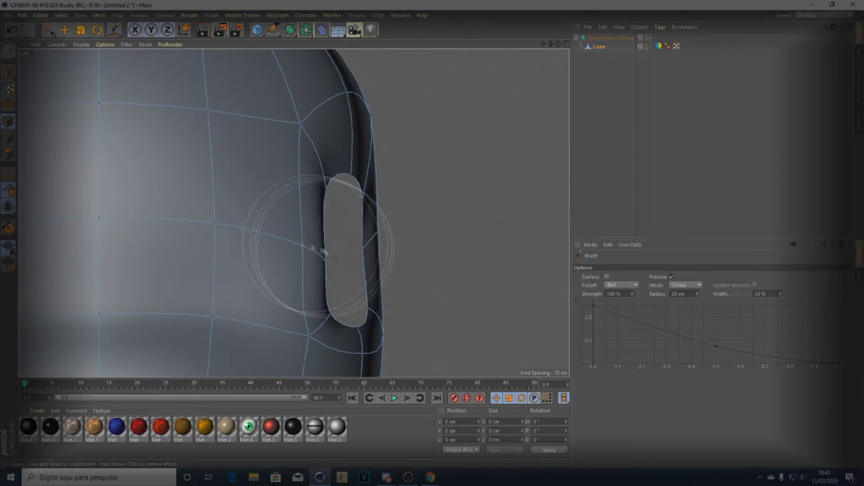
scroll(294, 260, "down", 5)
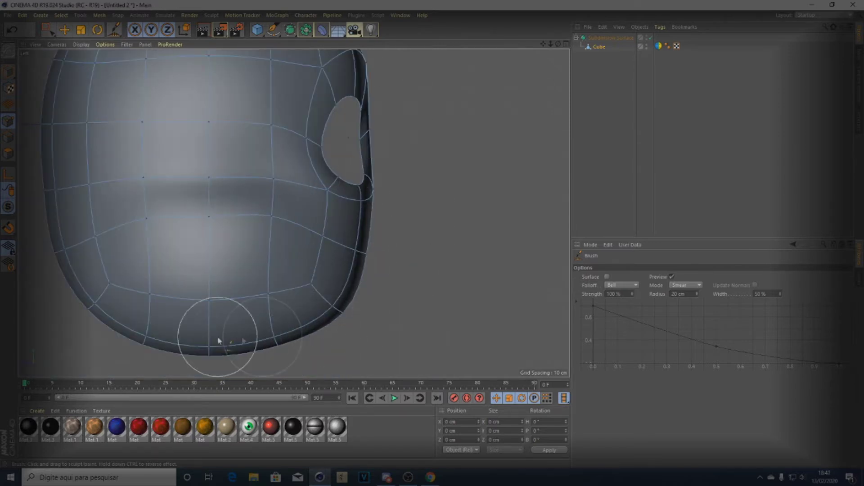
scroll(314, 343, "down", 3)
scroll(328, 303, "up", 5)
scroll(117, 198, "down", 1)
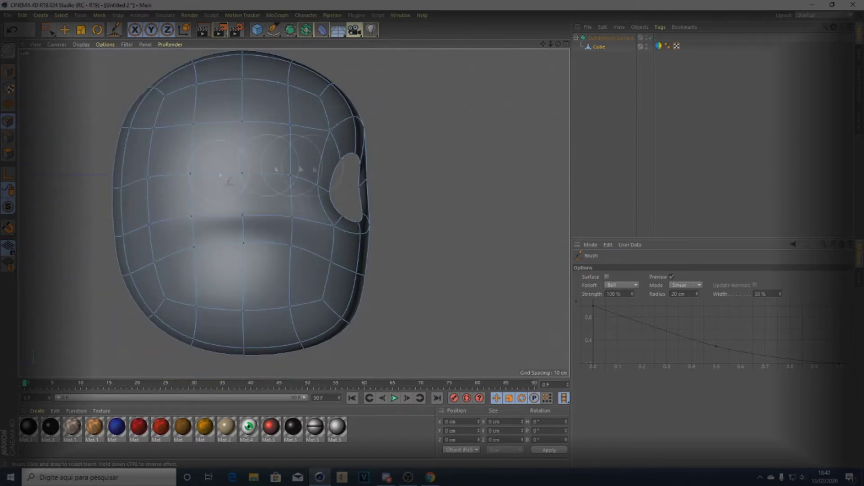
scroll(134, 189, "down", 2)
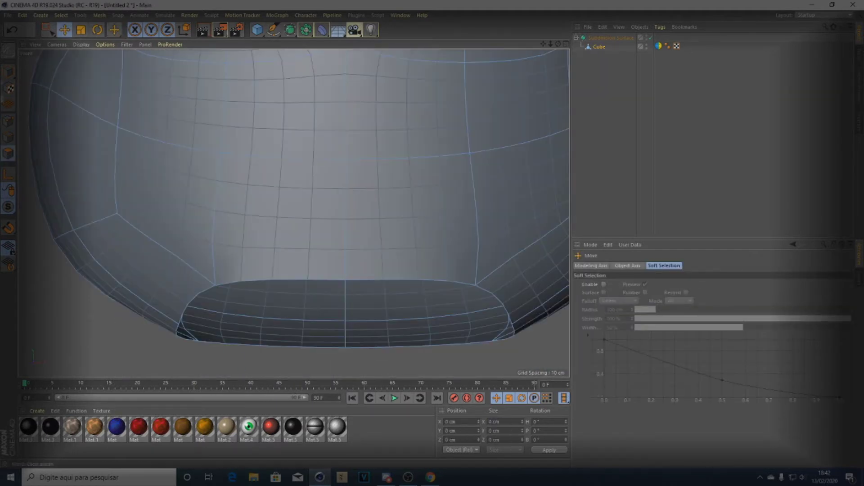
Lift the head's lower edge loop and pull points outward to form the muzzle edge
left_click_drag(280, 283, 288, 251)
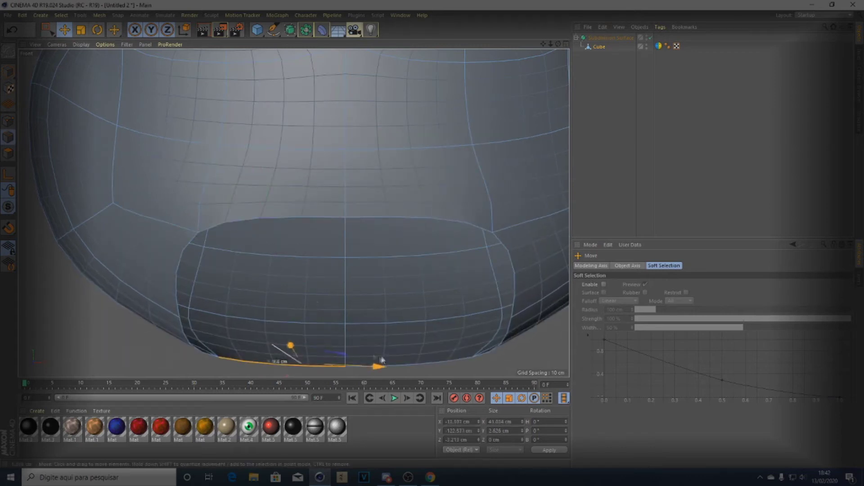
left_click_drag(182, 191, 216, 211)
left_click(171, 292)
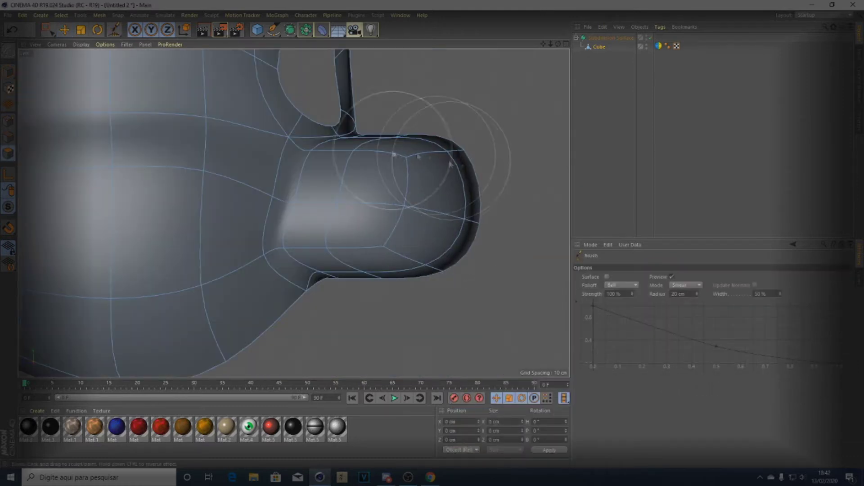
left_click(47, 29)
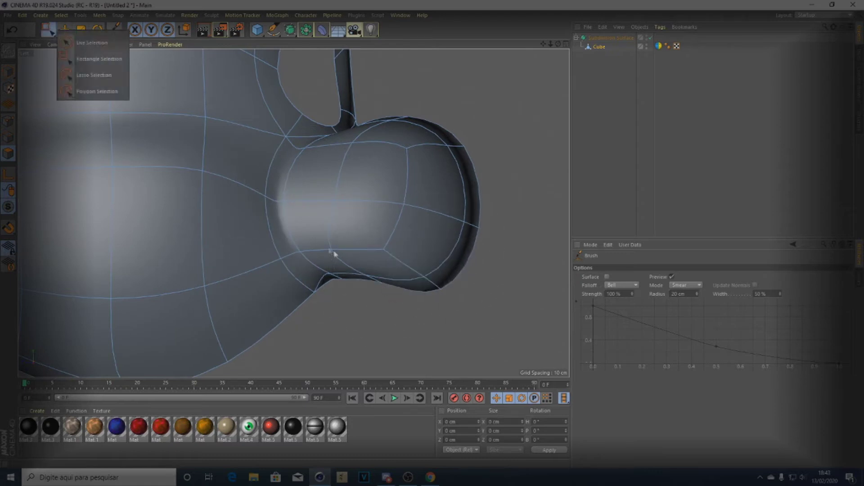
left_click(76, 56)
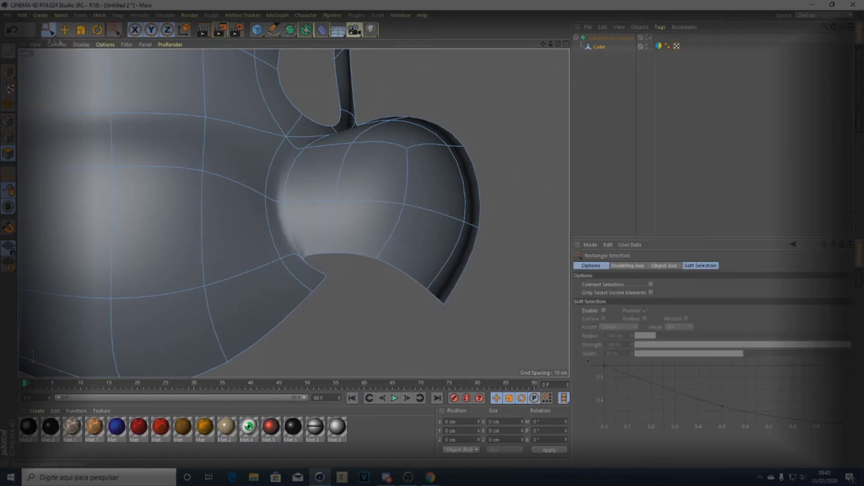
left_click(176, 232)
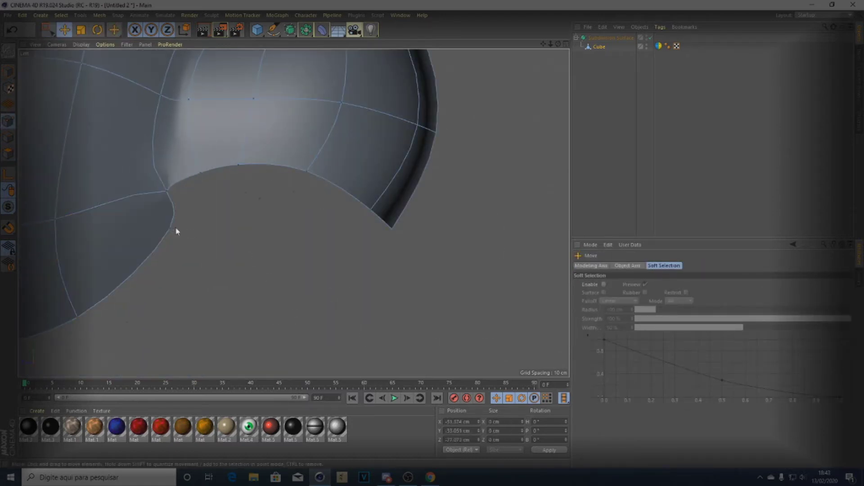
Smear the muzzle sides with the Brush and compare against the Chrome reference
right_click(258, 332)
left_click(279, 252)
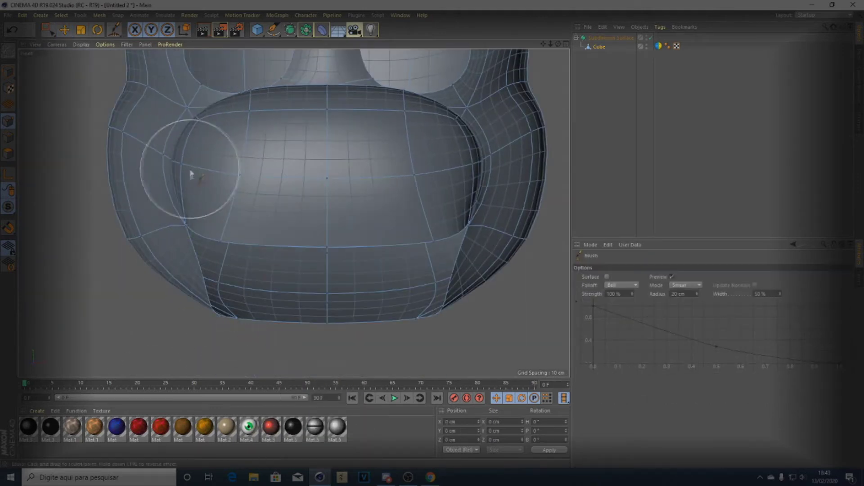
left_click(441, 479)
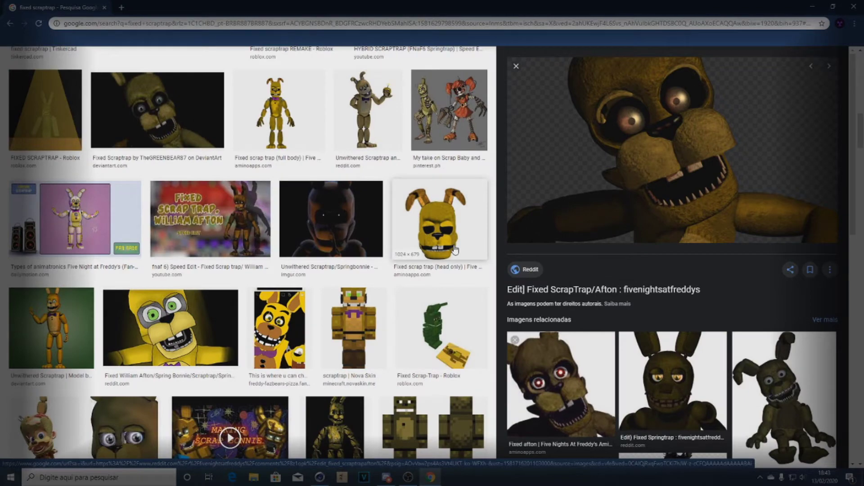
key("alt+Tab")
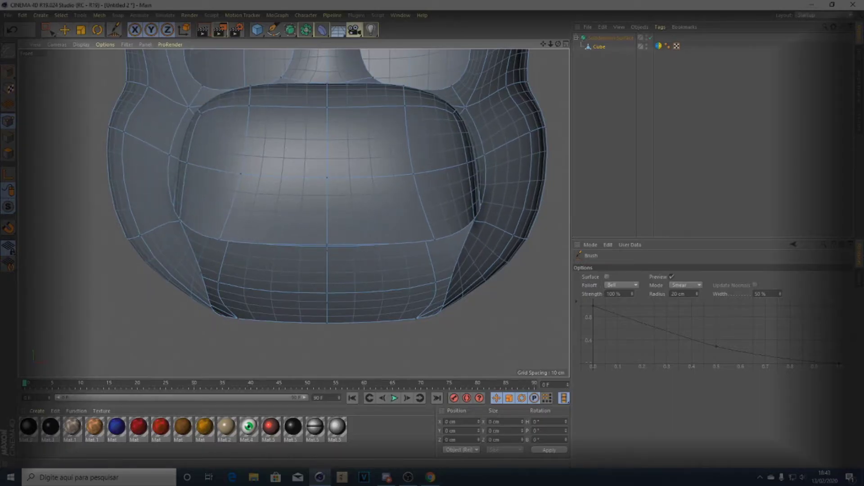
Smear the top of the muzzle down and outward in the side view
key("e")
left_click(327, 108)
scroll(327, 108, "up", 3)
scroll(170, 279, "down", 3)
scroll(188, 244, "up", 3)
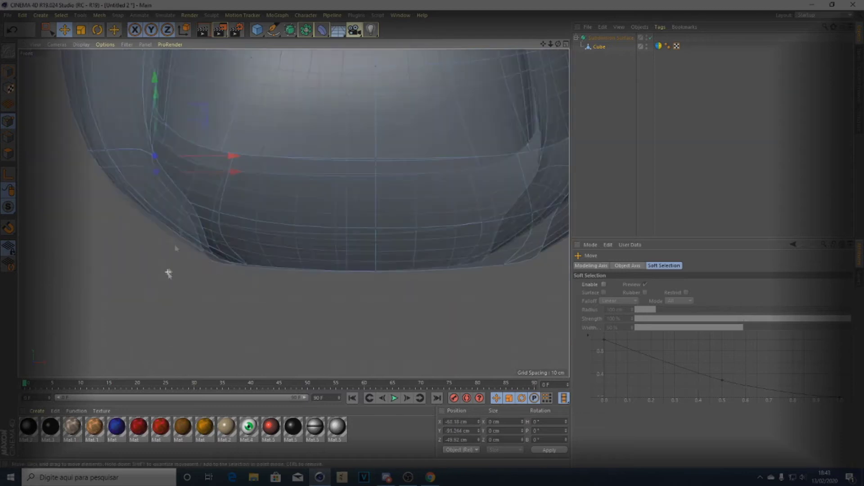
scroll(371, 285, "down", 3)
scroll(344, 201, "up", 2)
key("F3")
right_click(343, 201)
left_click(355, 247)
scroll(229, 96, "up", 2)
left_click_drag(228, 96, 335, 192)
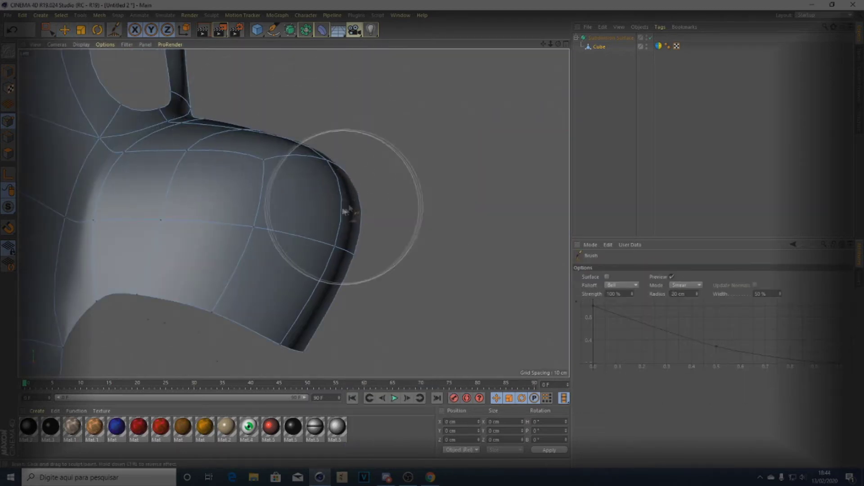
In front view, move the left cheek polygons about 3 cm and the strip beside the upper-left eye
key("F4")
scroll(272, 237, "up", 3)
scroll(272, 237, "down", 3)
scroll(272, 237, "up", 4)
key("e")
left_click(272, 237)
scroll(286, 183, "up", 3)
scroll(270, 324, "down", 3)
scroll(201, 258, "up", 2)
left_click_drag(189, 266, 201, 257)
left_click_drag(184, 180, 195, 173)
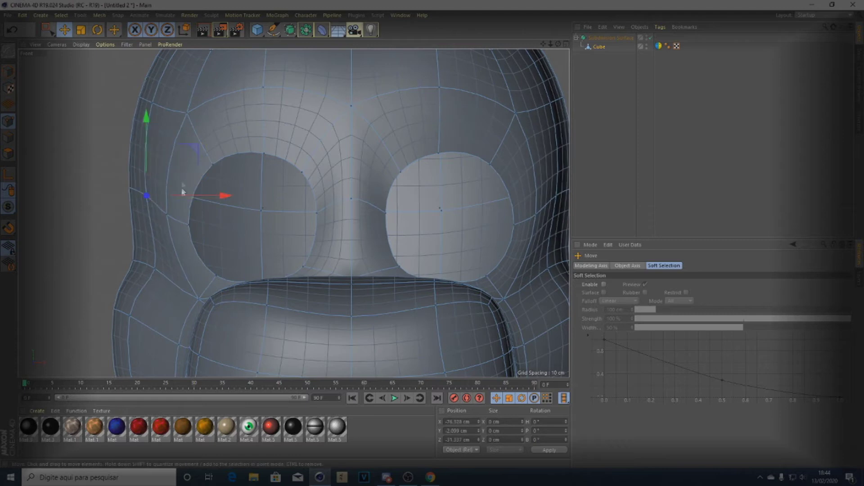
scroll(186, 268, "down", 3)
Select crown polygons and push a side polygon outward about 13.6 cm in perspective
left_click(293, 155)
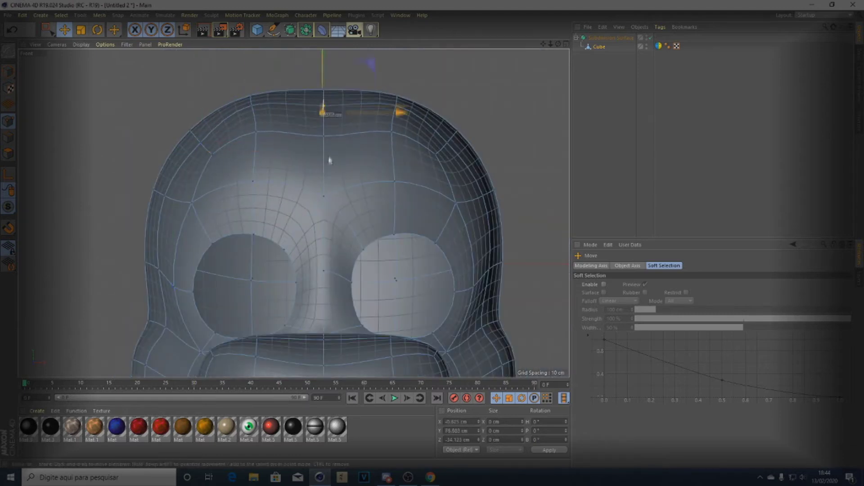
scroll(331, 148, "down", 3)
key("F3")
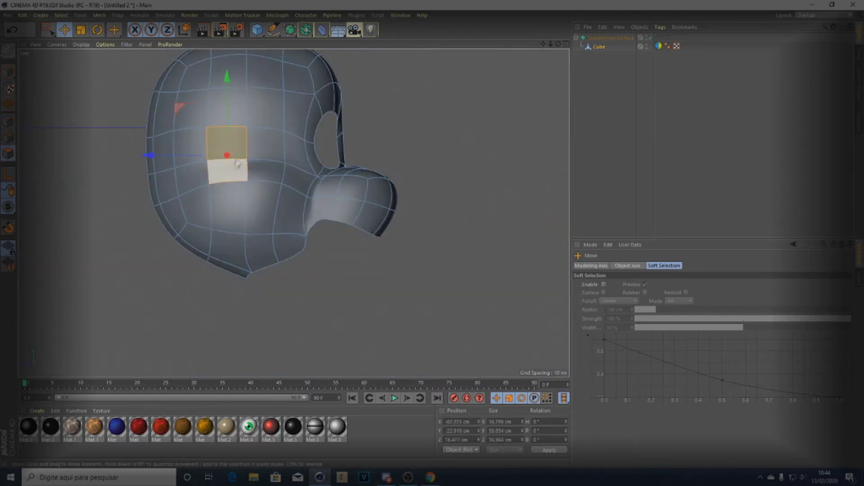
key("F1")
scroll(315, 225, "up", 3)
mouse_move(324, 218)
left_mouse_down()
mouse_move(358, 228)
mouse_move(345, 255)
left_mouse_up()
left_click(302, 234)
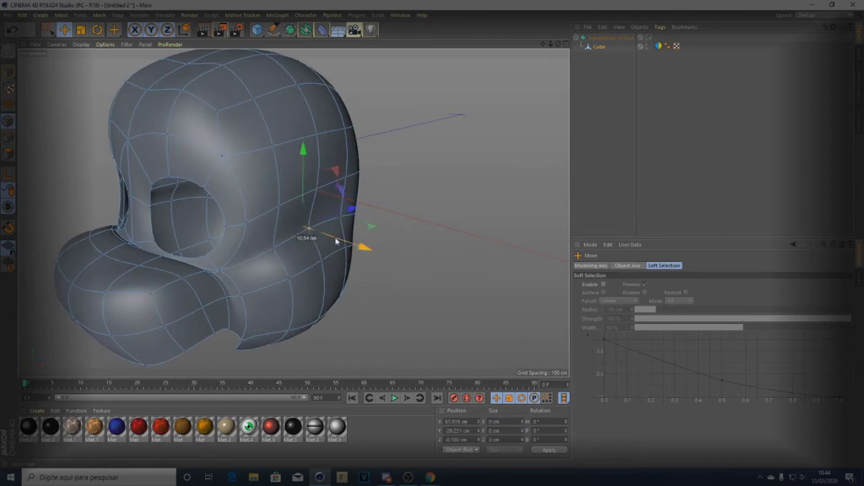
Try shrinking the mouth polygons to about 77% in front view, then undo it
left_click_drag(489, 152, 469, 156, "alt")
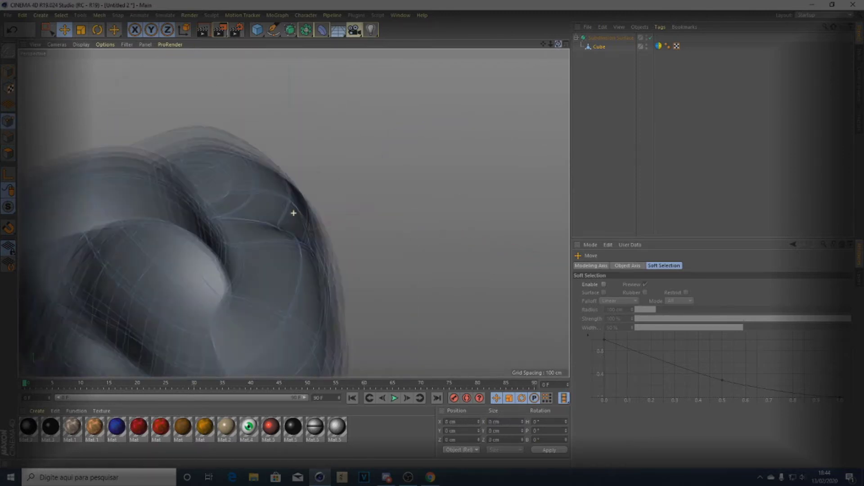
right_click(153, 179)
left_click(182, 288)
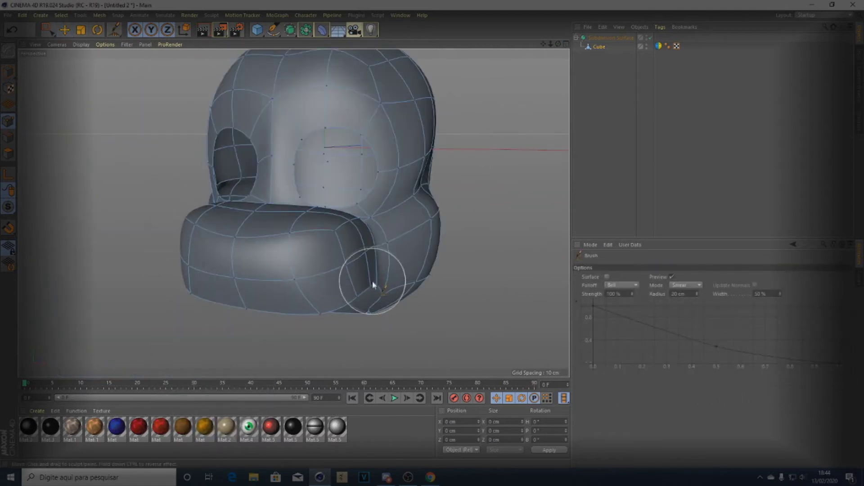
key("t")
key("F4")
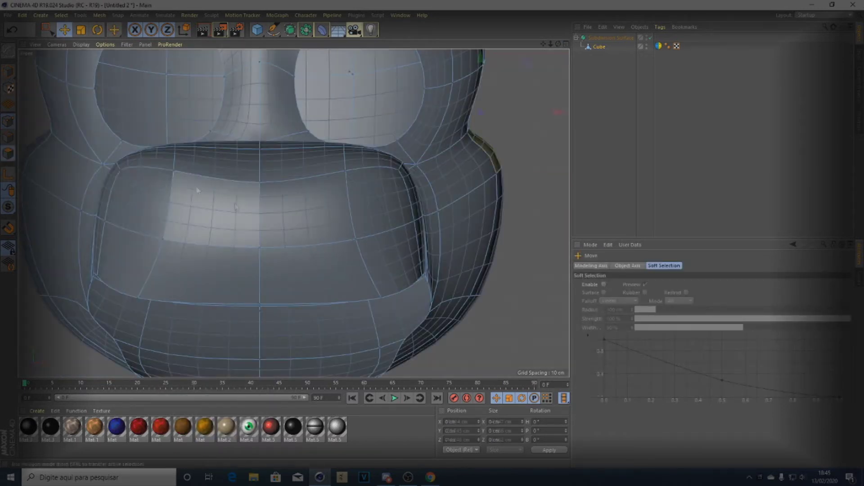
left_click(180, 212)
left_click_drag(310, 228, 276, 228)
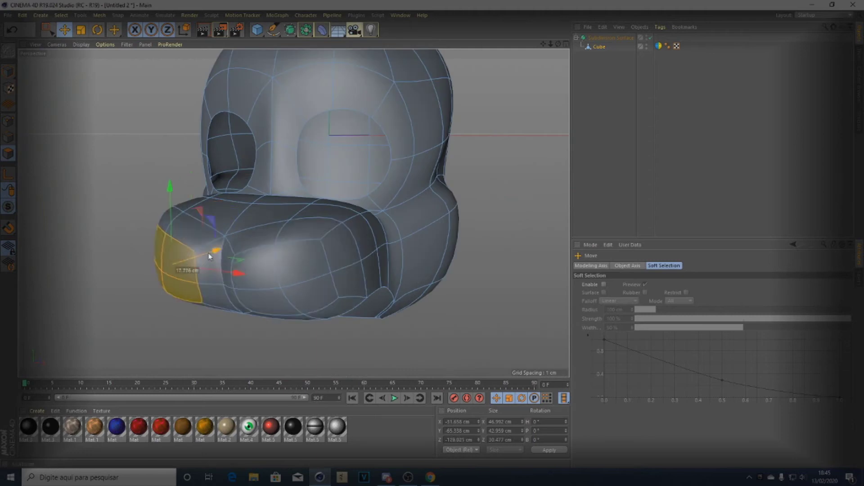
key("ctrl+z")
Orbit beneath the muzzle and select a horizontal edge on its side
left_click_drag(224, 271, 282, 287, "alt")
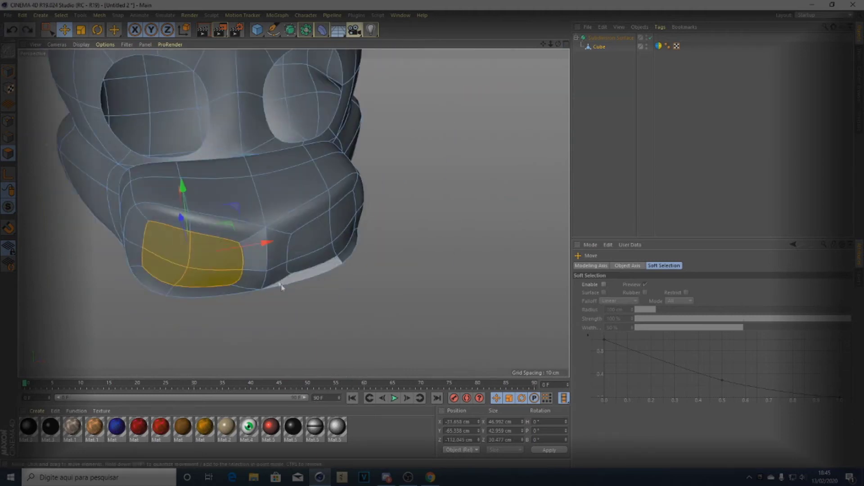
scroll(202, 270, "up", 5)
left_click(198, 252)
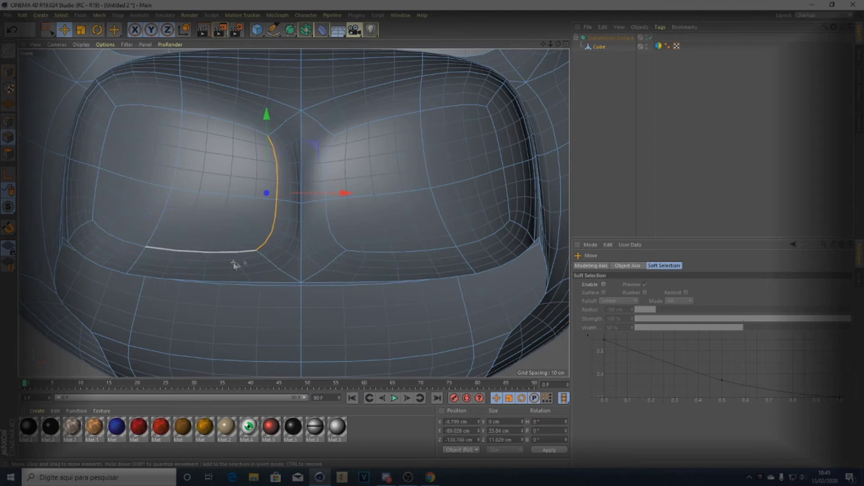
left_click(203, 262)
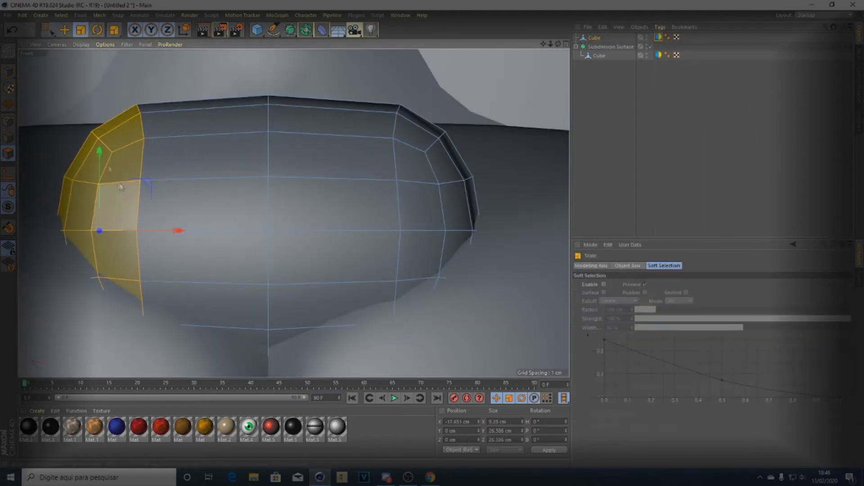
Smear the nose piece's bottom down into a V and adjust the brush radius
right_click(249, 93)
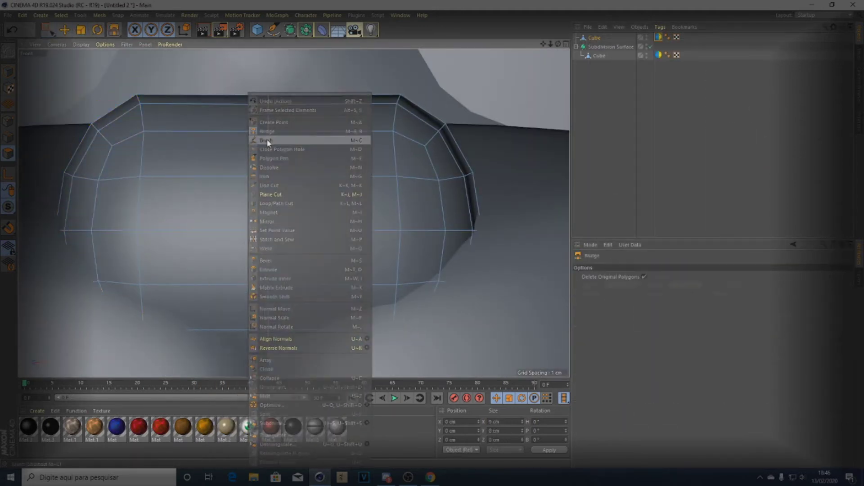
left_click(268, 140)
left_click_drag(220, 266, 257, 286)
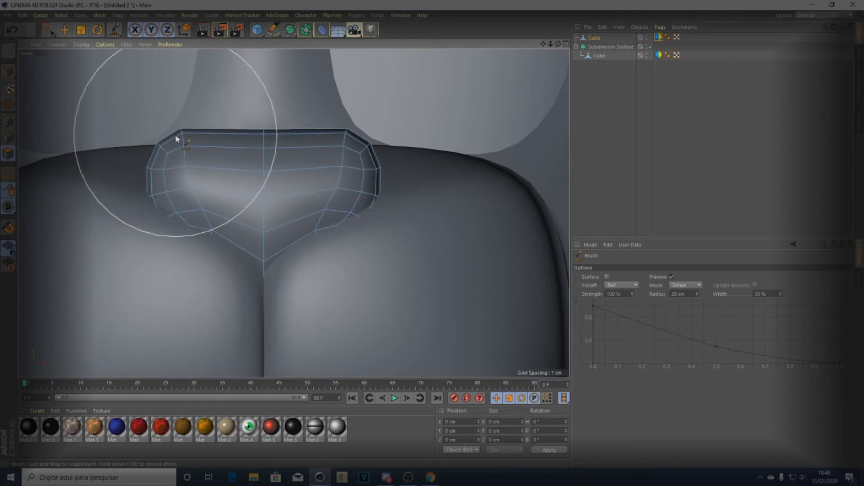
double_click(679, 294)
type("11")
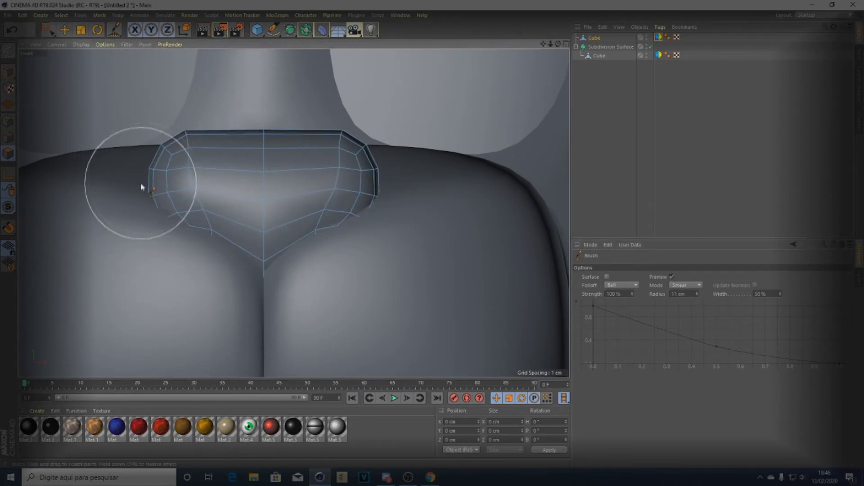
scroll(268, 275, "down", 5)
scroll(279, 282, "down", 5)
left_click(408, 477)
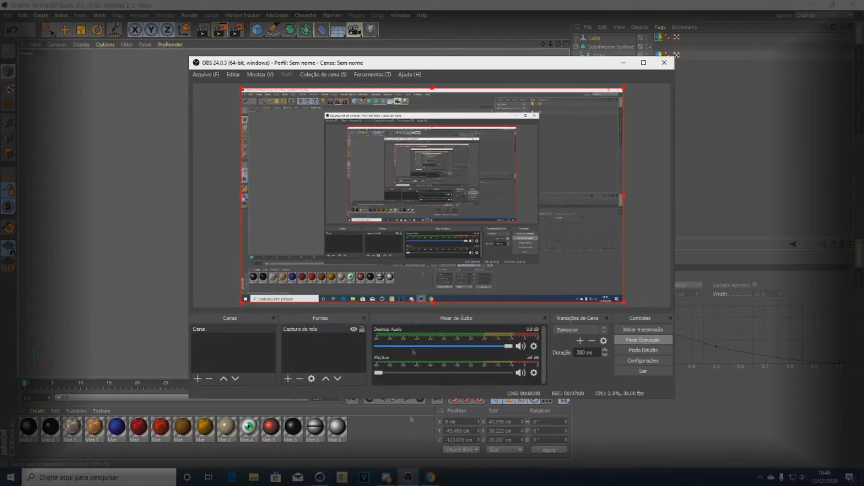
left_click(623, 62)
key("e")
Save the scene as 'springbonnie' in the Downloads folder
left_click(8, 15)
left_click(27, 99)
left_click(46, 77)
left_click(41, 98)
scroll(158, 129, "down", 3)
left_click(110, 206)
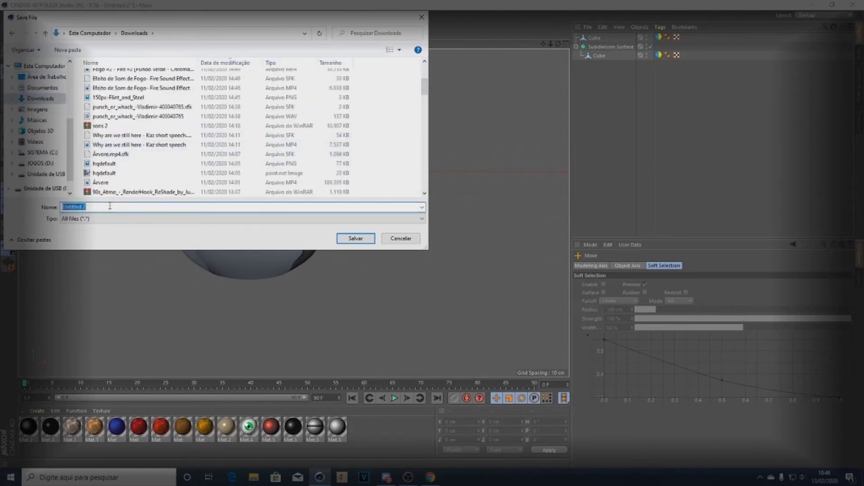
type("springb")
key("Return")
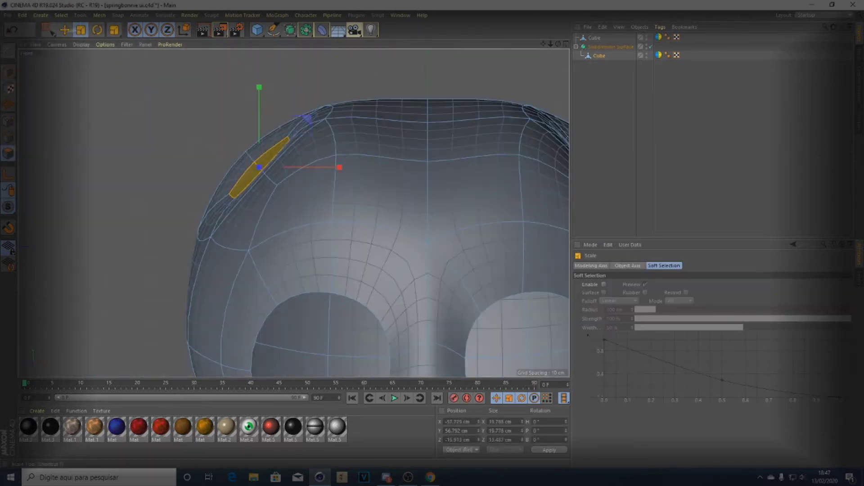
Move the head's top-edge polygons into place and save the scene
key("e")
scroll(177, 148, "up", 5)
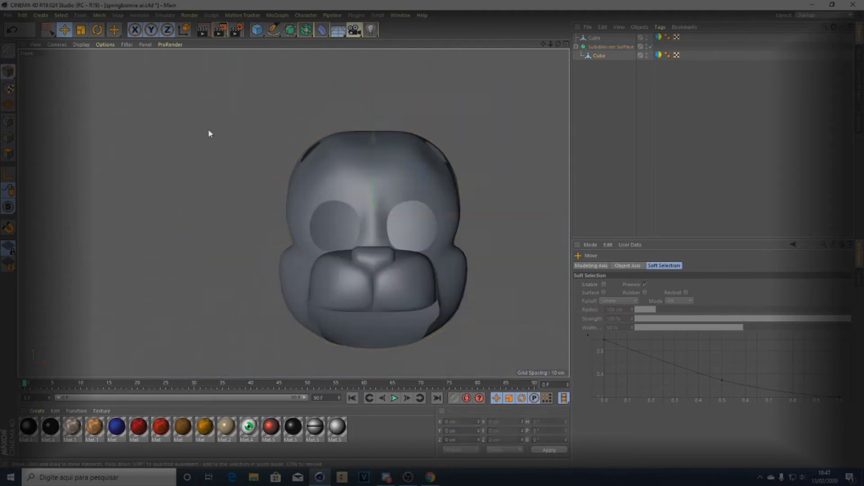
left_click(7, 15)
left_click(23, 90)
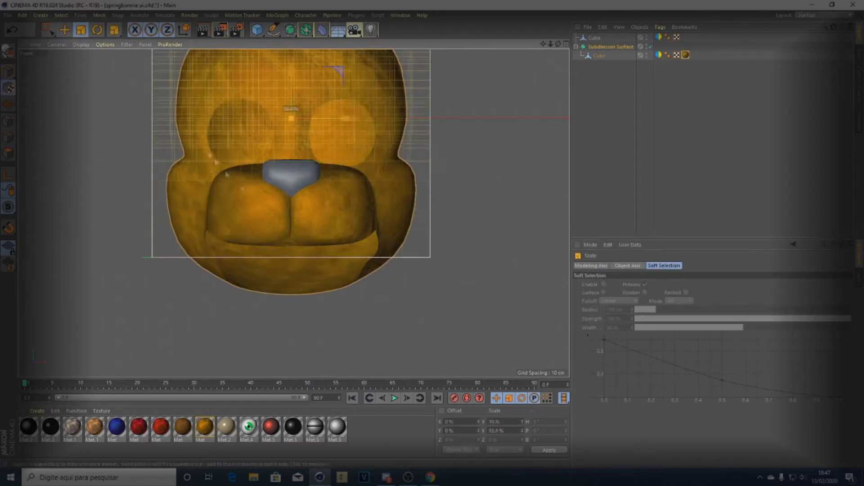
Clear the old selection and loop-select horizontal and vertical loops around the muzzle
left_click(64, 29)
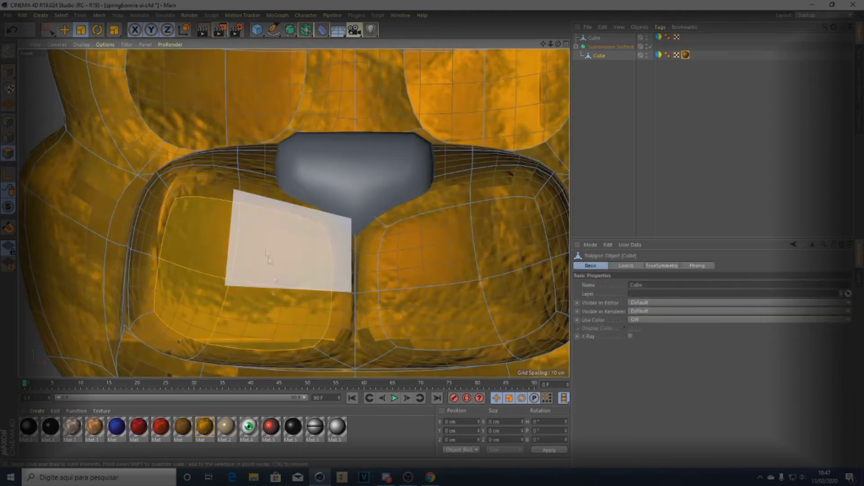
left_click(12, 30)
left_click(12, 30)
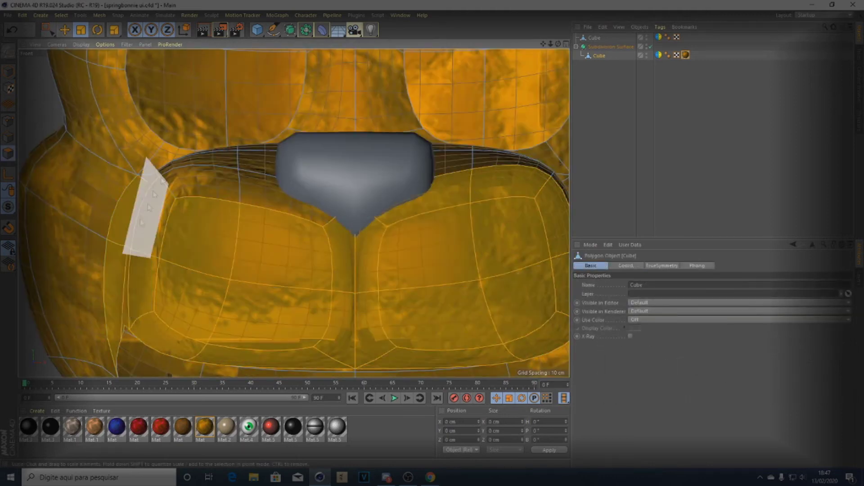
key("u")
key("l")
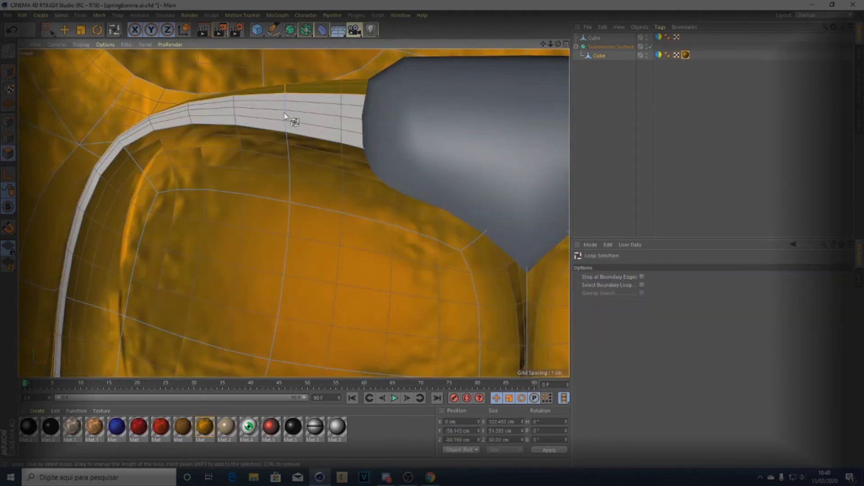
left_click(244, 258)
left_click(485, 228)
Box-select the rest of the muzzle, apply Mat.1 to it, and give the nose black Mat.3
key("F3")
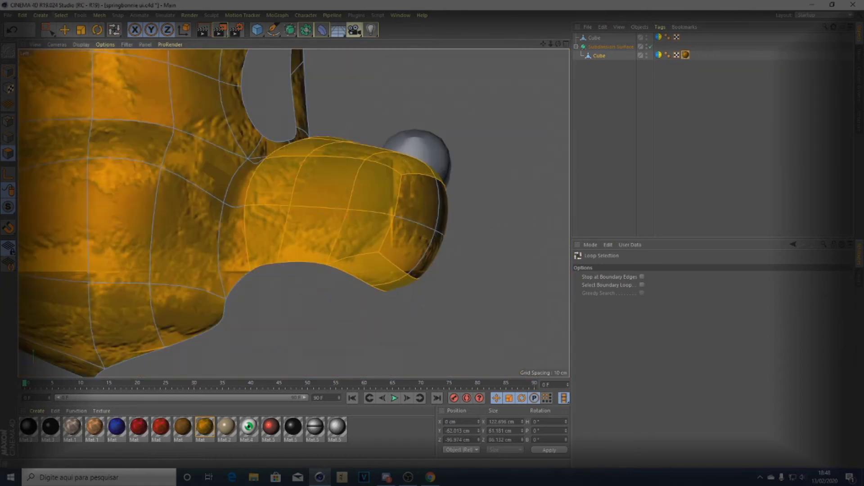
key("0")
left_click_drag(377, 138, 508, 322)
key("F4")
left_click_drag(95, 426, 392, 293)
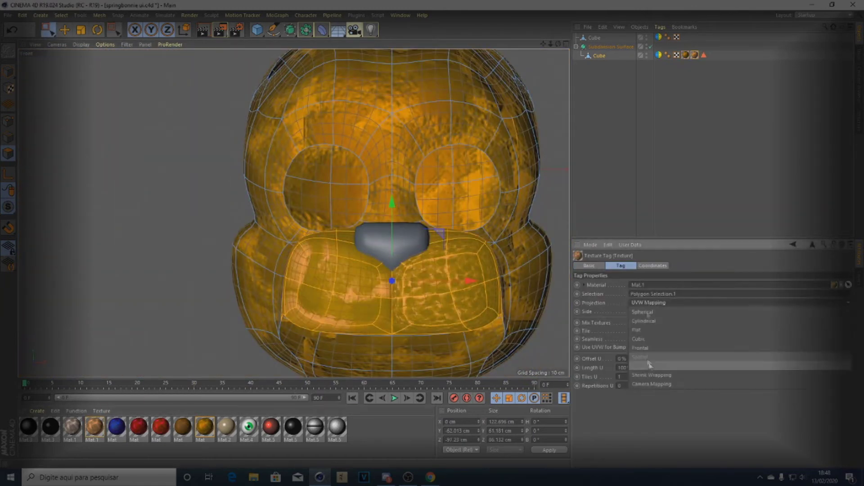
scroll(185, 140, "down", 3)
left_click(8, 72)
left_click(50, 426)
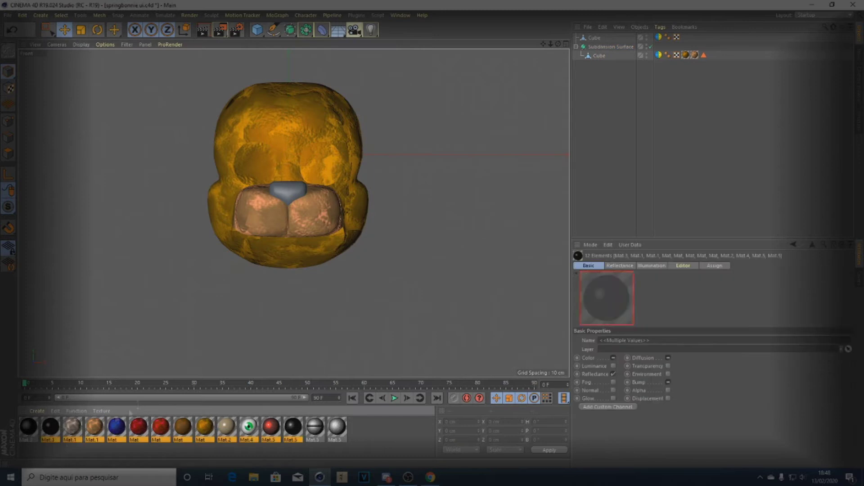
left_click_drag(279, 190, 280, 191)
Render to check the black nose, then add a light and rotate it toward the head
left_click(203, 30)
left_click(370, 30)
left_click(405, 39)
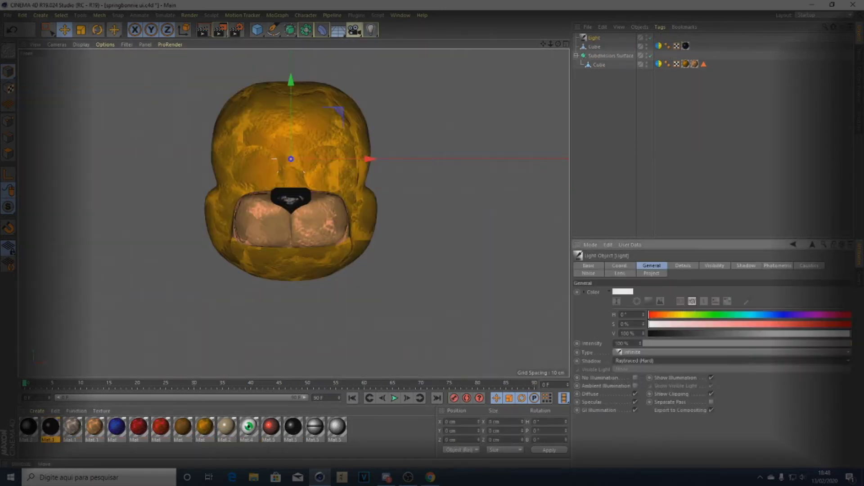
key("r")
left_click_drag(360, 104, 343, 85)
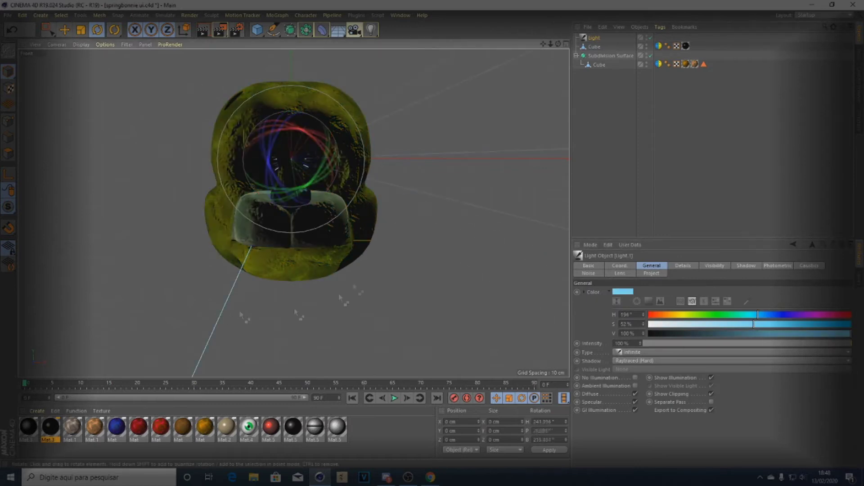
Tint the second light orange at 60% intensity; aim the third at the face at 100%
left_click_drag(708, 316, 630, 310)
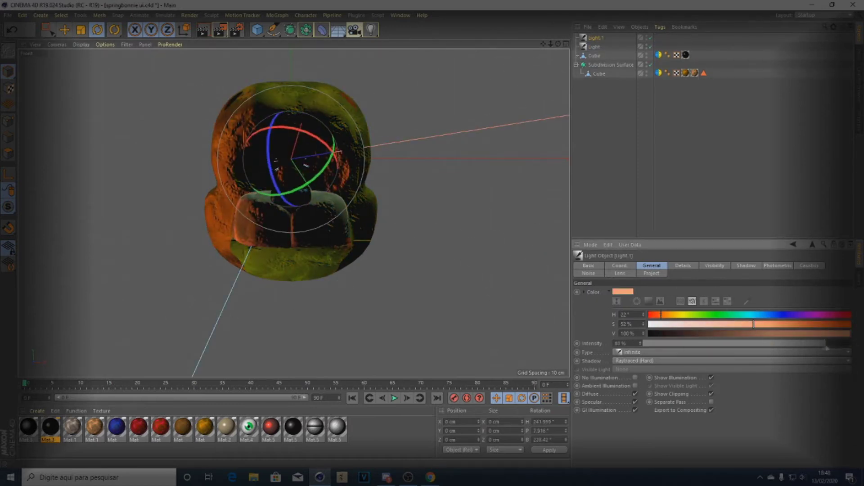
left_click_drag(701, 341, 770, 344)
left_click_drag(347, 148, 373, 126, "ctrl")
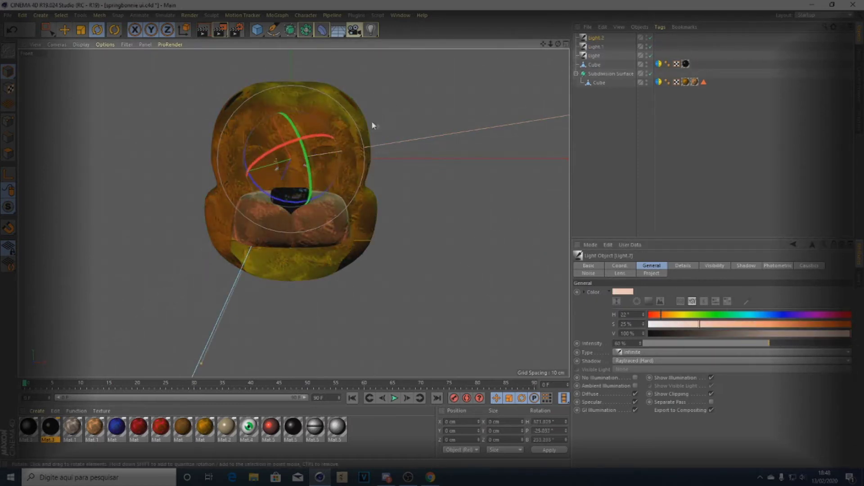
left_click_drag(783, 344, 851, 344)
left_click_drag(315, 162, 327, 182)
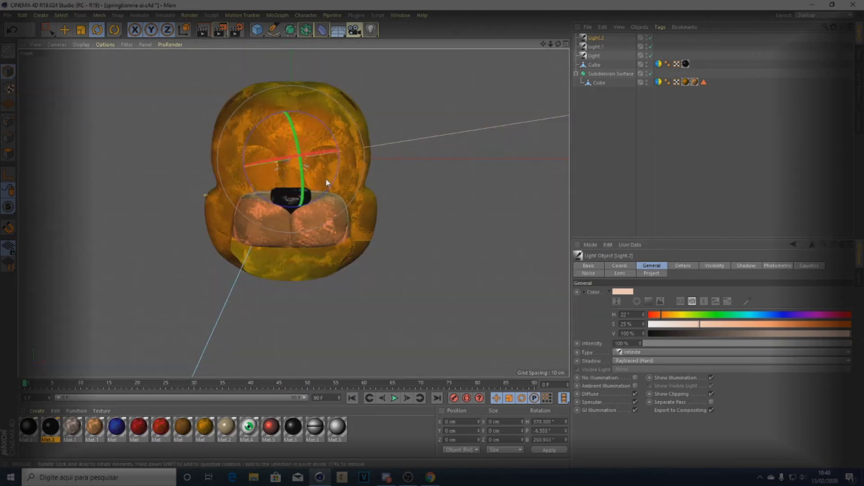
left_click_drag(337, 150, 346, 170)
Render the view to check the three-light setup on the head
left_click(202, 30)
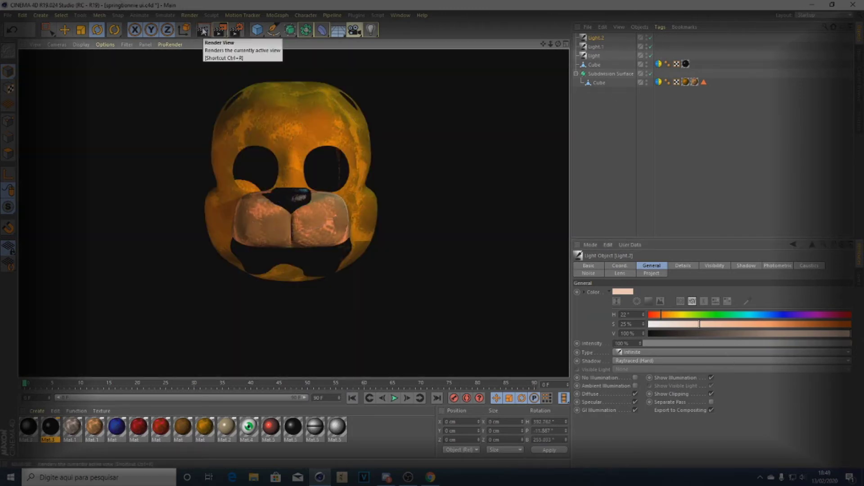
left_click(35, 45)
scroll(392, 187, "up", 5)
Add an Explosion FX deformer under the head mesh and preview its effect
scroll(280, 63, "down", 3)
left_click(322, 30)
left_click(492, 91)
left_click_drag(623, 285, 618, 287)
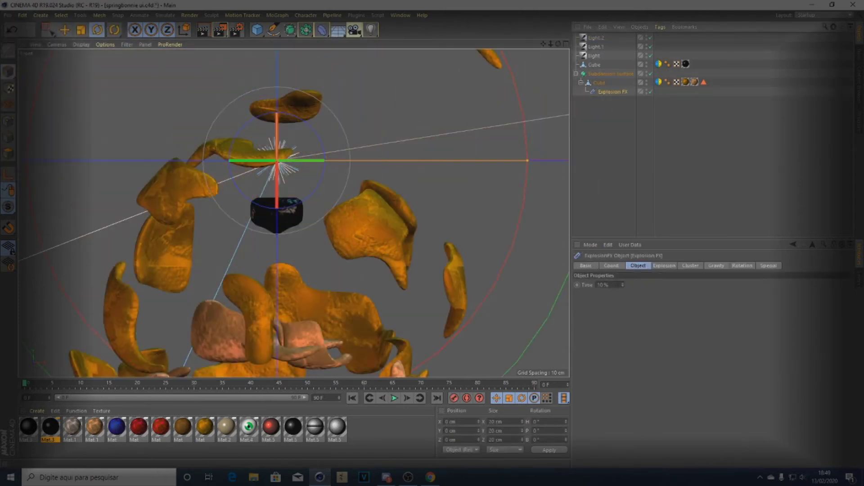
left_click(690, 266)
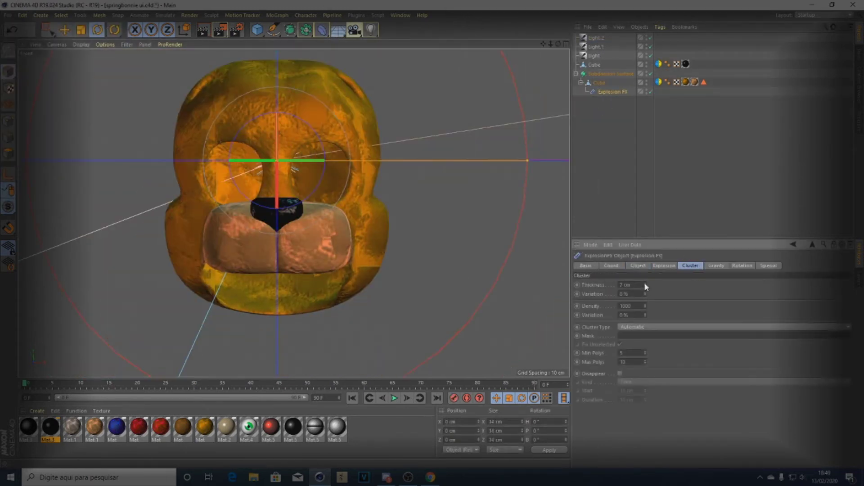
Raise the Explosion FX cluster thickness to 2 cm, checking in side wireframe view
key("F3")
key("n")
key("g")
left_click(646, 284)
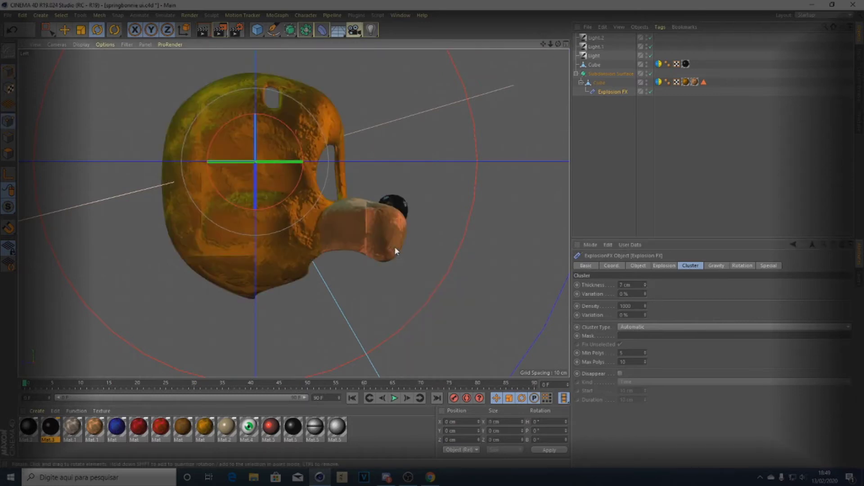
Disable the Explosion FX deformer and shrink the left eye ring to about 84%
key("F4")
key("e")
scroll(267, 180, "up", 5)
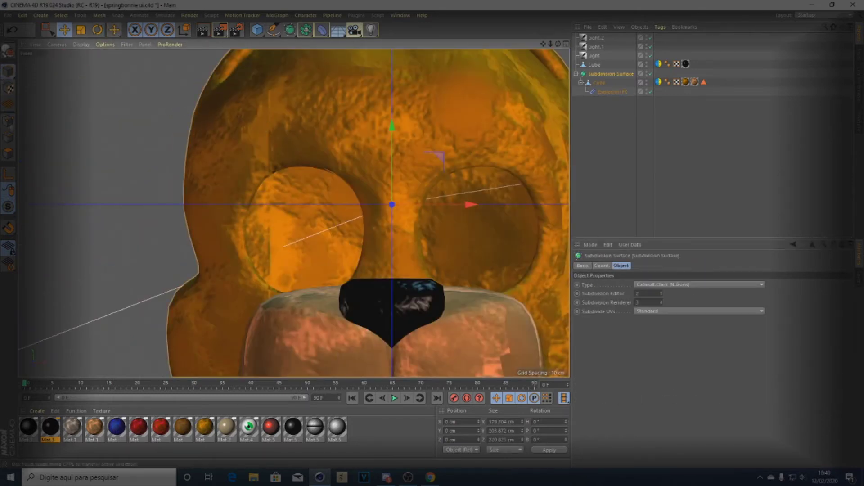
left_click(651, 91)
left_click(299, 229)
key("t")
left_click_drag(193, 193, 146, 193)
scroll(146, 193, "down", 5)
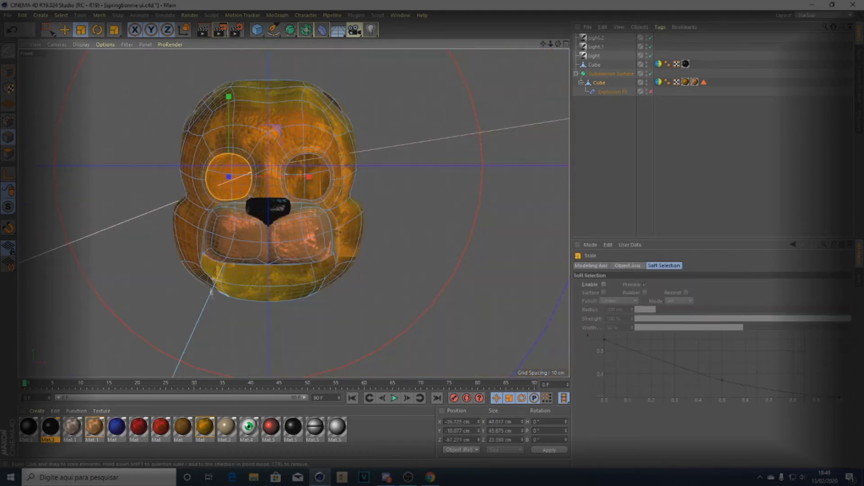
Loop-select the polygon rims around both the left and right eye holes
scroll(270, 180, "down", 3)
right_click(436, 135)
left_click(450, 183)
scroll(262, 236, "up", 8)
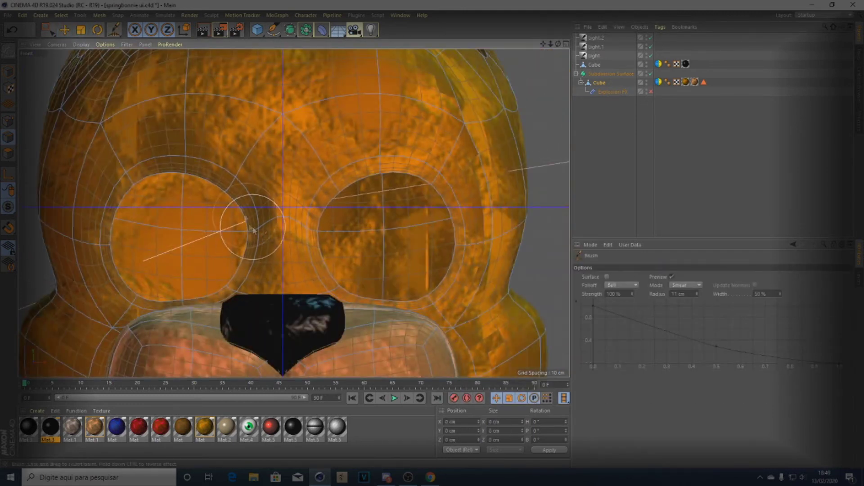
left_click(62, 15)
left_click(76, 72)
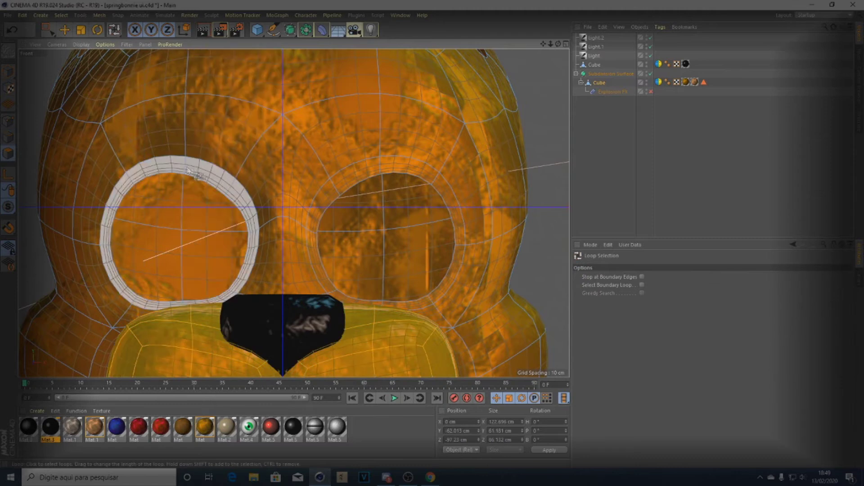
left_click(171, 164)
left_click(375, 170, "shift")
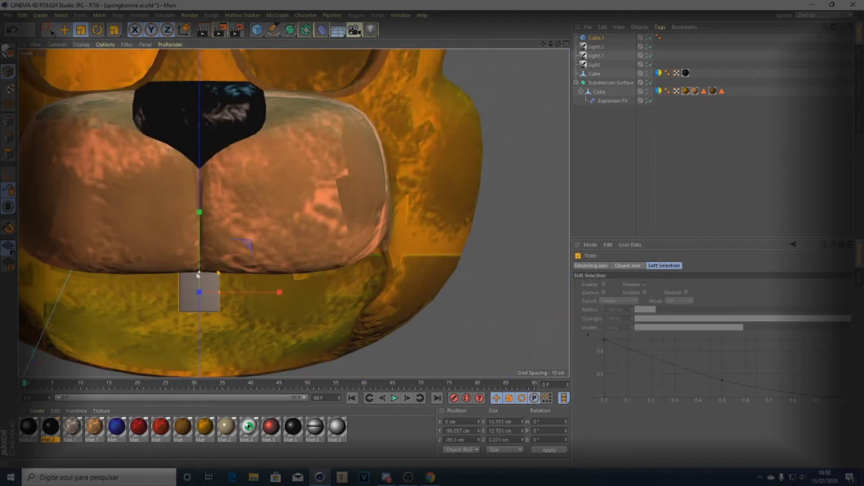
Make the tooth cube taller and give it Mat.2 with Flat projection
left_click_drag(197, 274, 233, 253)
scroll(232, 252, "up", 5)
scroll(239, 255, "down", 5)
left_click_drag(227, 426, 218, 279)
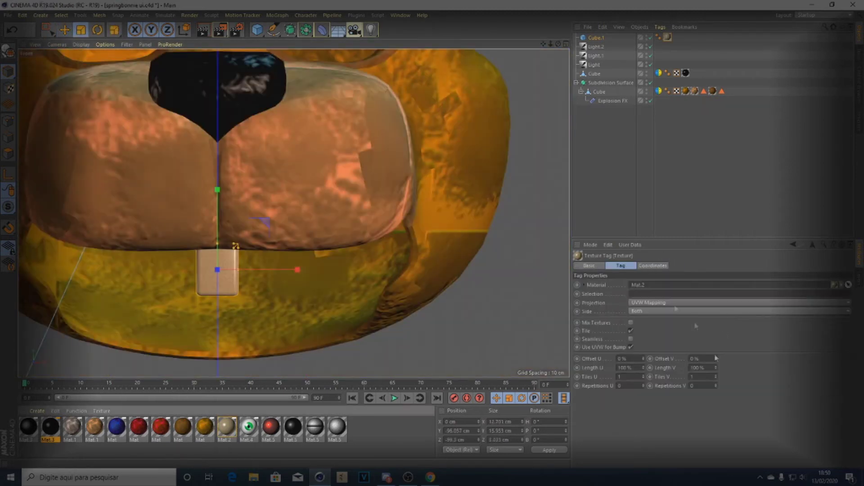
left_click(645, 303)
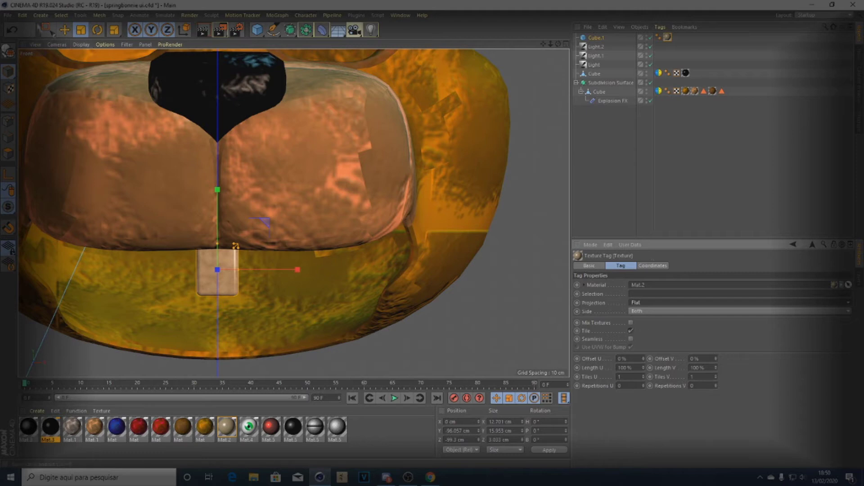
Move the tooth left of the centre line and duplicate it
key("e")
left_click_drag(142, 219, 119, 208)
scroll(248, 261, "down", 6)
key("ctrl+c")
key("ctrl+v")
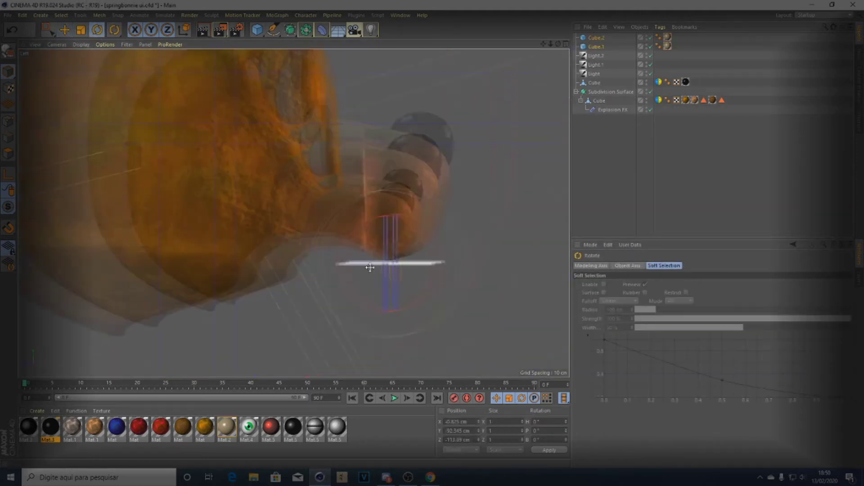
Position the second tooth on the right side in front view
key("F4")
scroll(270, 245, "up", 5)
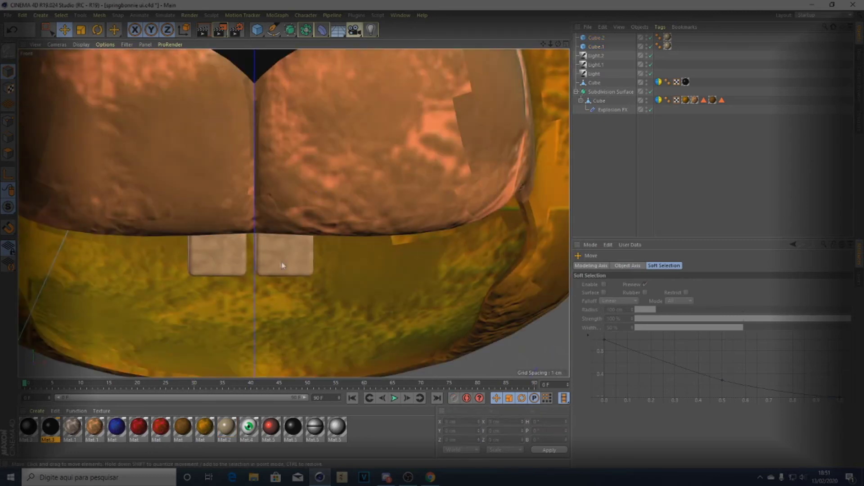
left_click(285, 251)
scroll(264, 235, "down", 5)
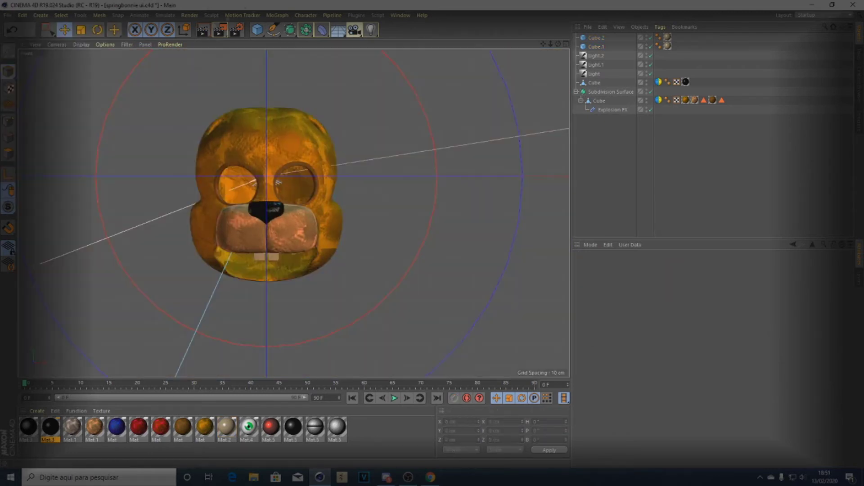
left_click(256, 31)
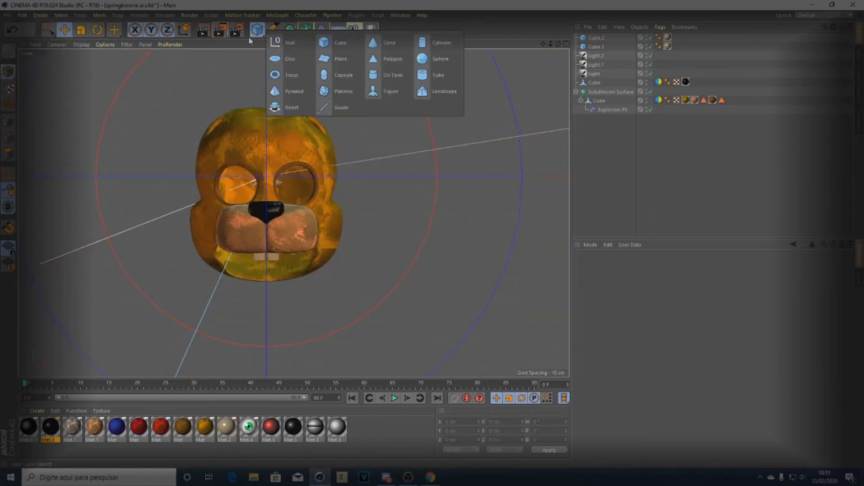
Add an editable cube, delete its upper polygons, and give it a TrueSymmetry tag
left_click(324, 42)
right_click(74, 94)
left_click(139, 228)
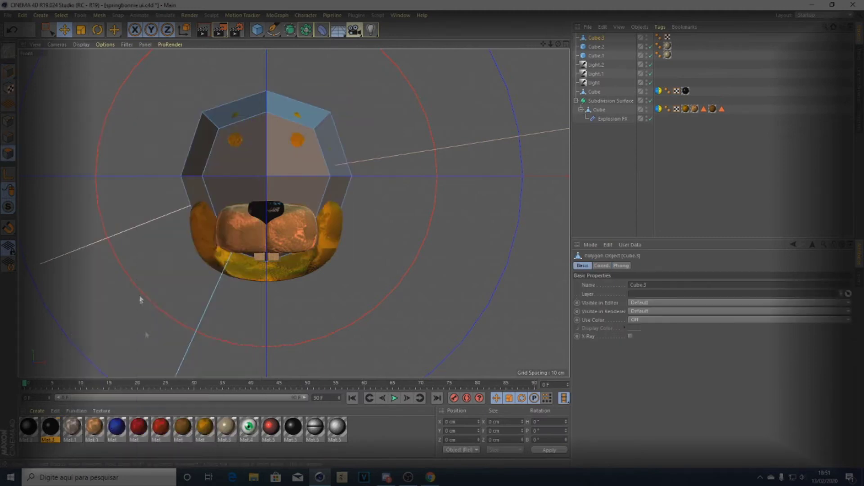
key("0")
left_click_drag(170, 101, 371, 192)
key("Delete")
right_click(589, 44)
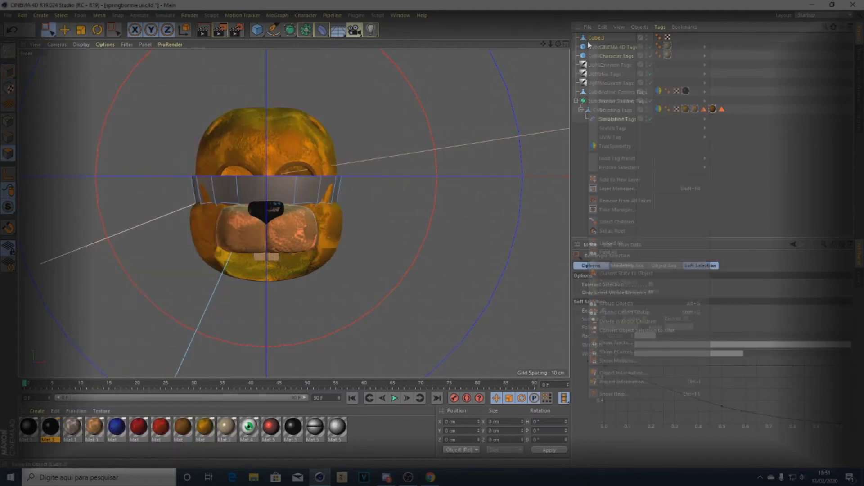
left_click(615, 145)
Scale the jaw piece to about 40% in side view and smear it longer toward the lower right
key("F3")
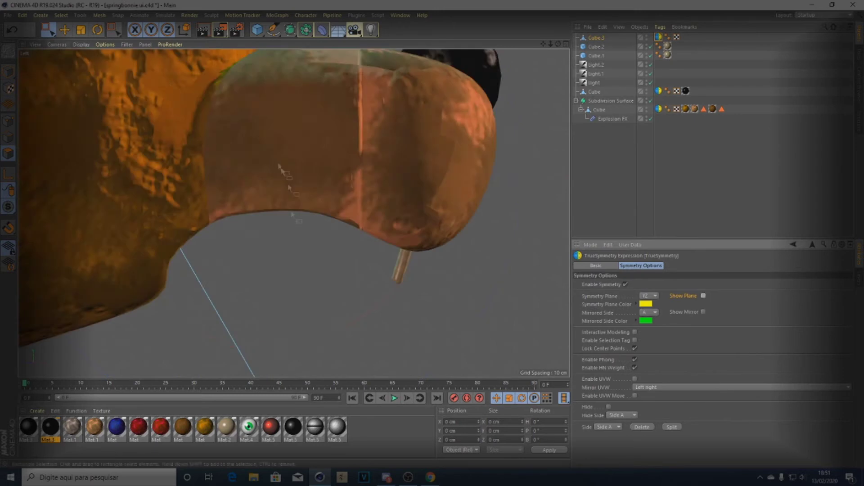
key("t")
mouse_move(252, 234)
left_mouse_down()
mouse_move(219, 231)
mouse_move(204, 270)
left_mouse_up()
scroll(219, 231, "up", 3)
key("r")
key("e")
right_click(157, 279)
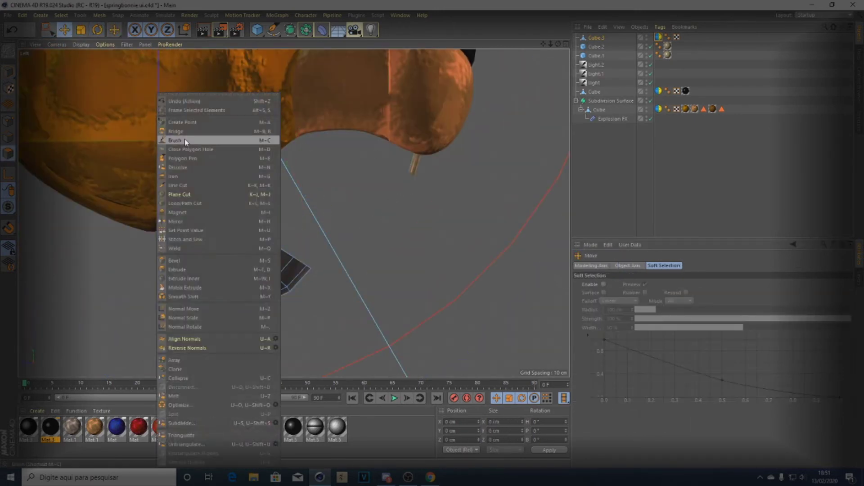
left_click(198, 139)
mouse_move(173, 232)
left_mouse_down()
mouse_move(347, 283)
mouse_move(362, 346)
left_mouse_up()
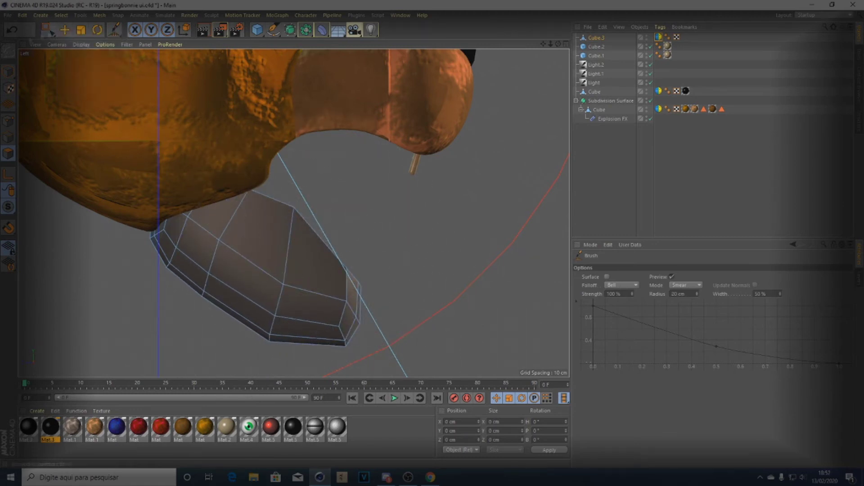
Smear the jaw sides in front view so they follow the head's outline
left_click(90, 42)
right_click(368, 93)
left_click(383, 140)
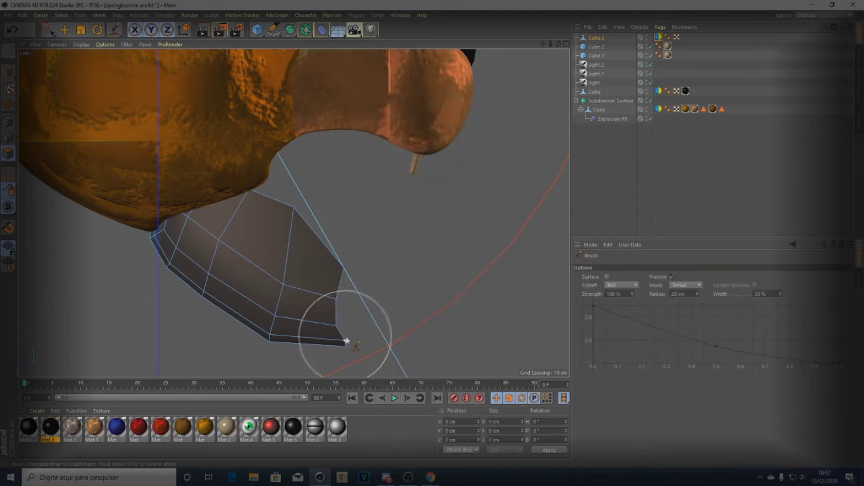
key("F4")
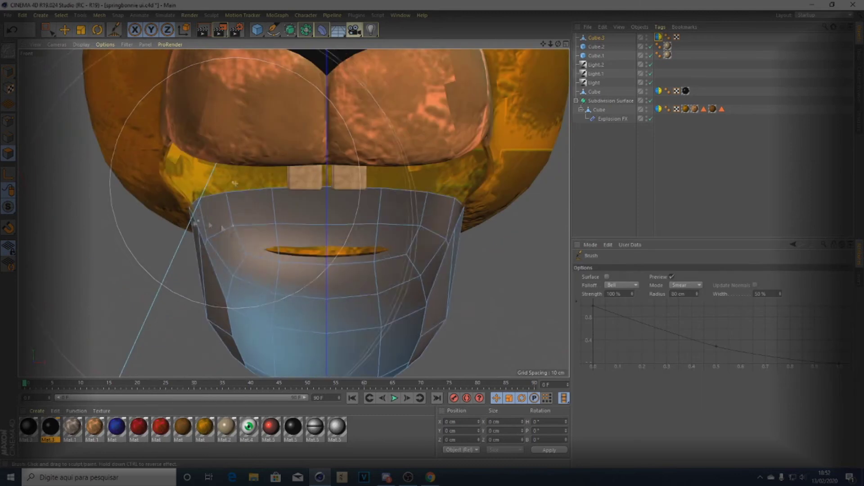
scroll(239, 336, "up", 2)
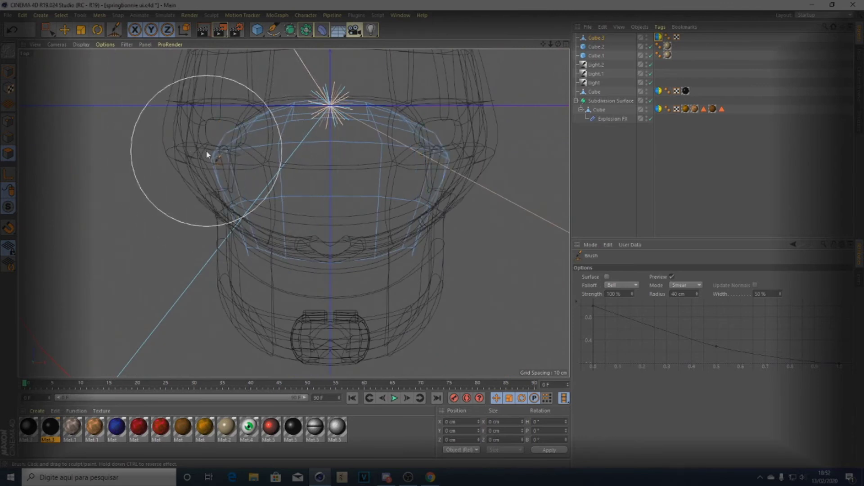
left_click(590, 109)
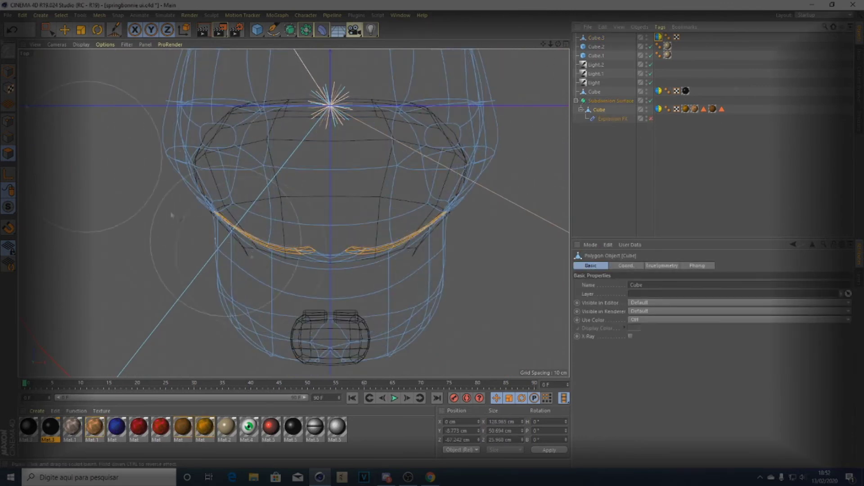
left_click_drag(113, 144, 205, 219)
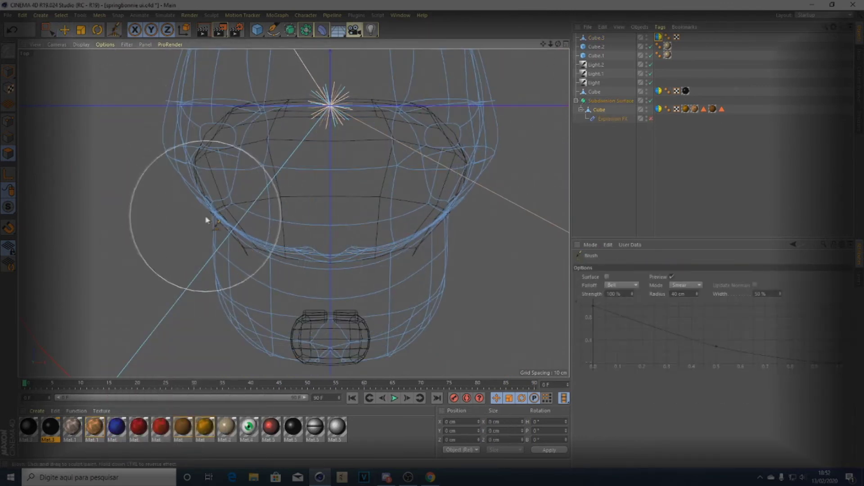
middle_click_drag(225, 338, 309, 347)
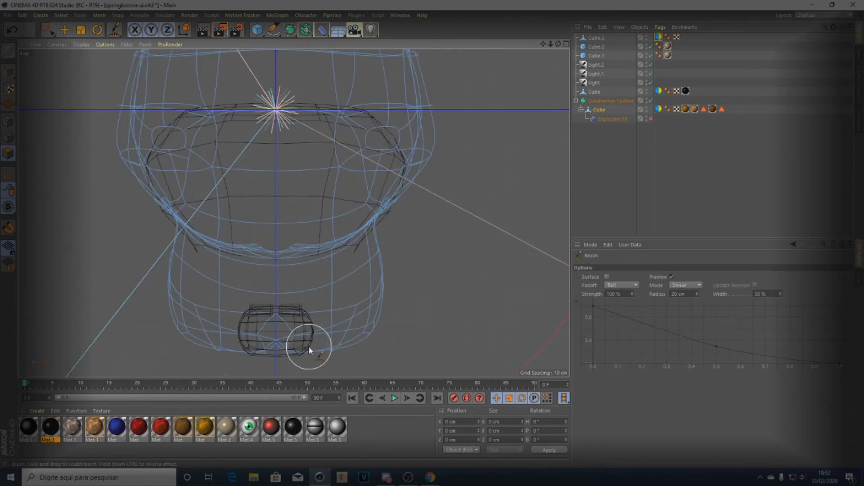
scroll(200, 133, "down", 3)
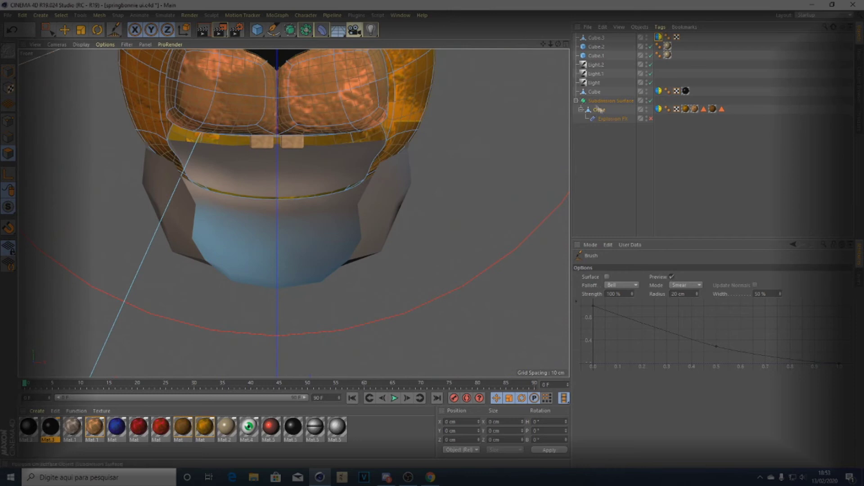
left_click(290, 30)
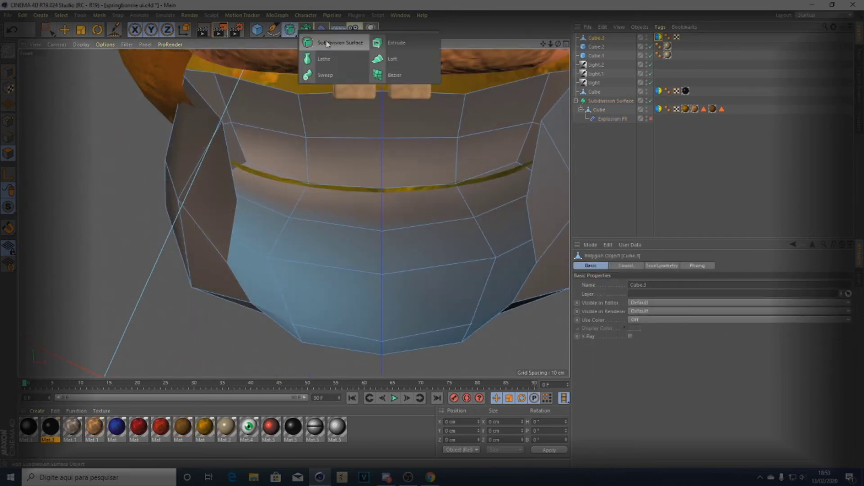
Smooth Cube.3 with a Subdivision Surface, push its sides up toward the head, and ready scaling
left_click(335, 39, "alt")
left_click_drag(189, 251, 176, 174)
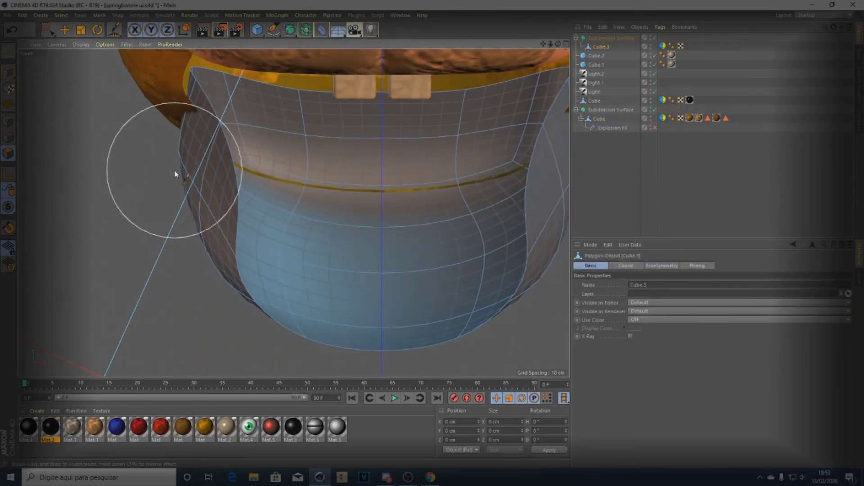
left_click(207, 110)
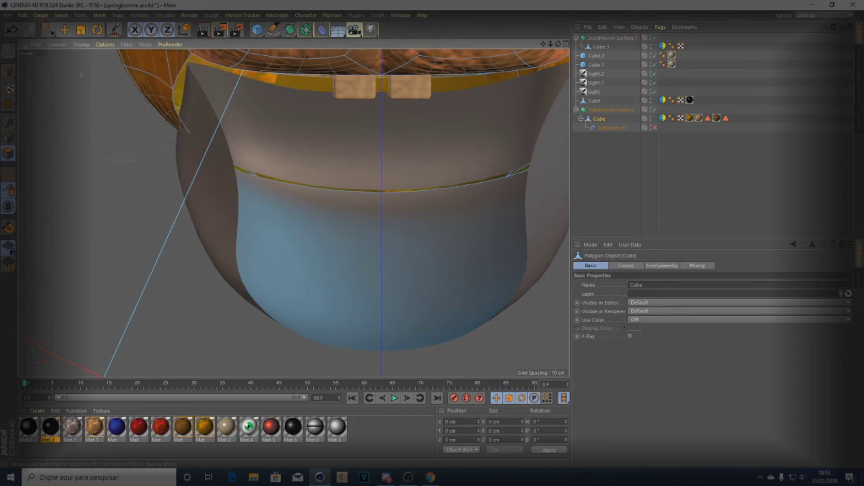
key("t")
scroll(168, 183, "up", 5)
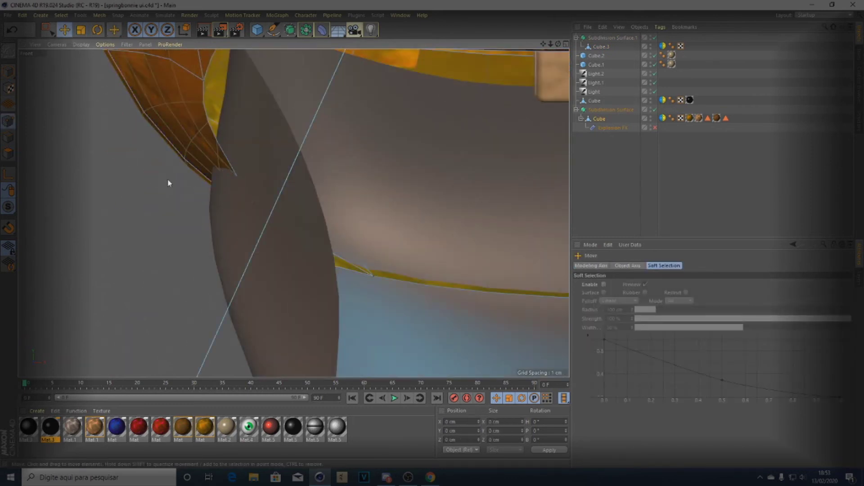
scroll(260, 252, "up", 5)
scroll(176, 270, "down", 4)
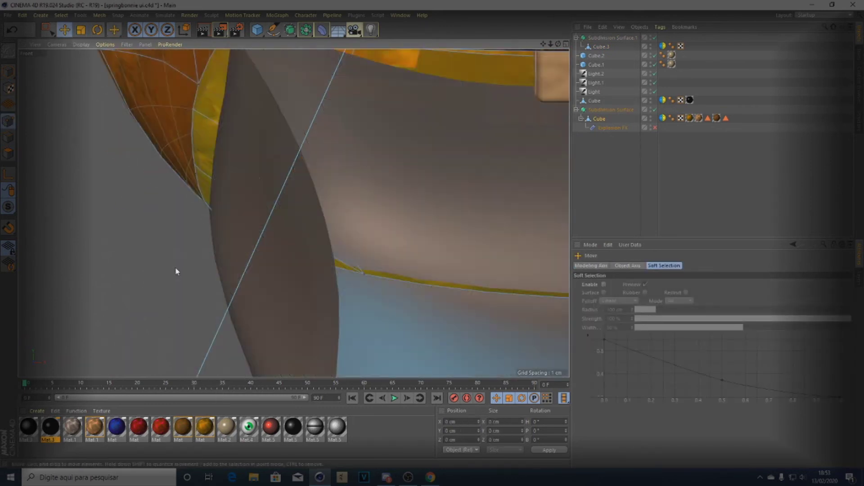
scroll(198, 225, "down", 1)
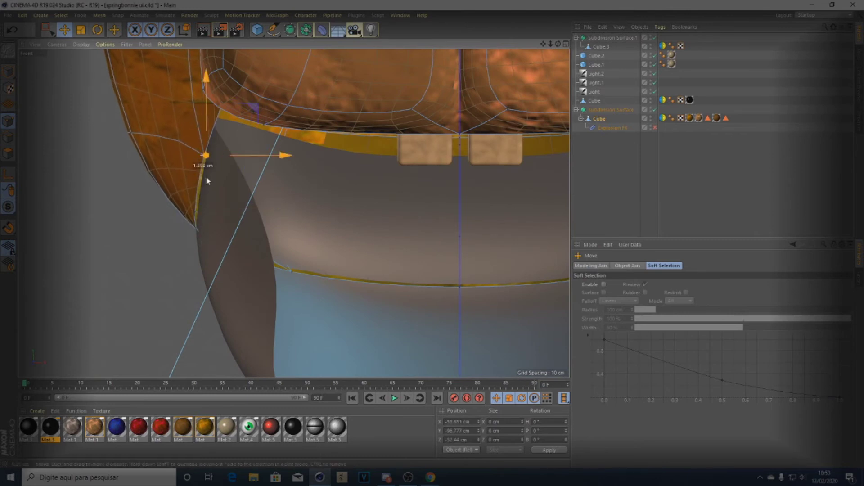
scroll(207, 181, "down", 4)
scroll(207, 181, "up", 4)
scroll(252, 216, "down", 5)
scroll(296, 261, "down", 1)
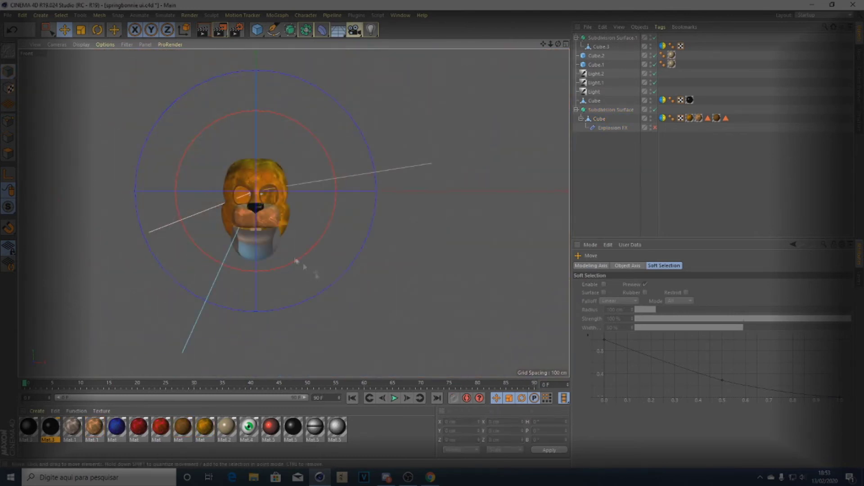
scroll(288, 252, "up", 5)
scroll(216, 162, "up", 3)
Narrow the selected jaw loop by scaling, undoing and redoing the adjustment
key("t")
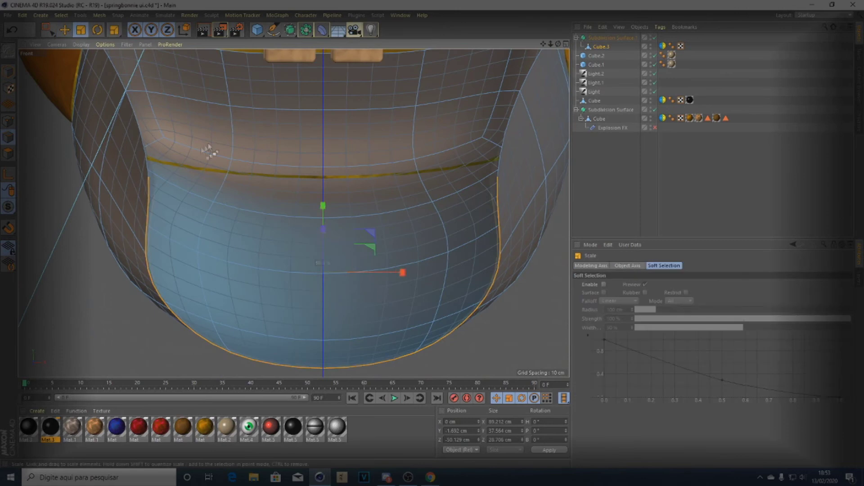
left_click_drag(208, 152, 163, 172)
left_click_drag(252, 189, 355, 270, "alt")
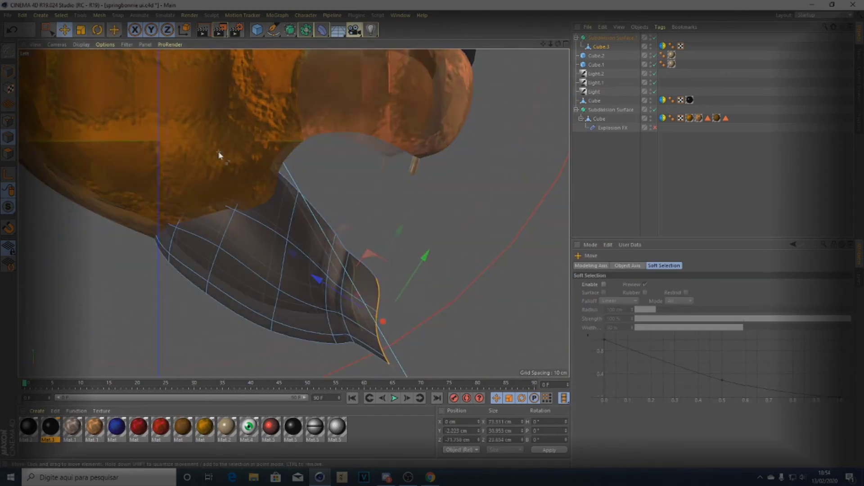
key("ctrl+z")
key("ctrl+z")
left_click(14, 31)
key("ctrl+y")
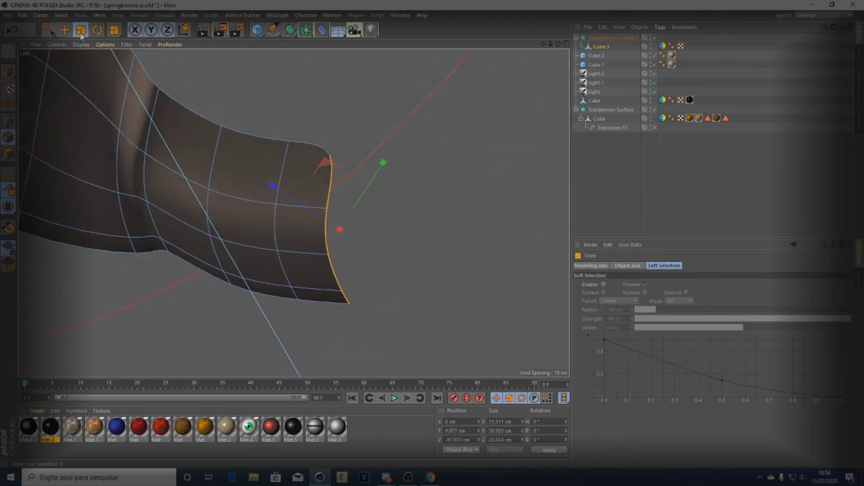
Close the polygon hole at the jaw's bottom in front view
key("F4")
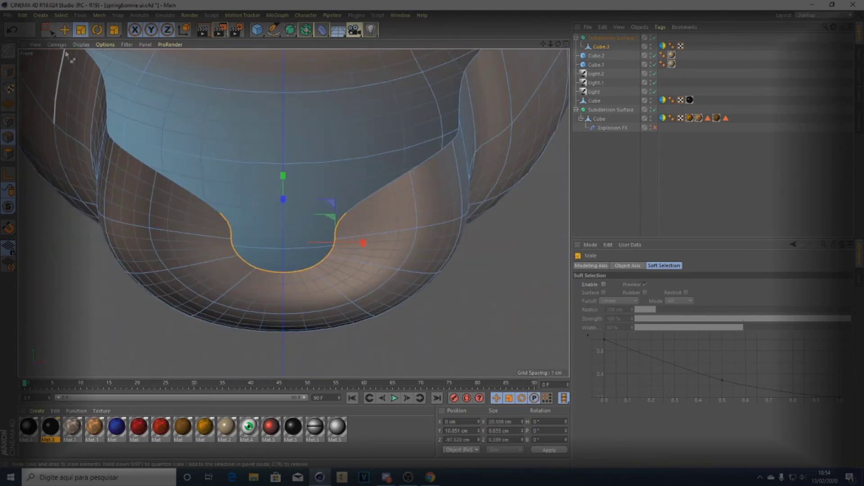
scroll(279, 199, "up", 3)
key("m")
key("d")
left_click(279, 199)
key("m")
key("e")
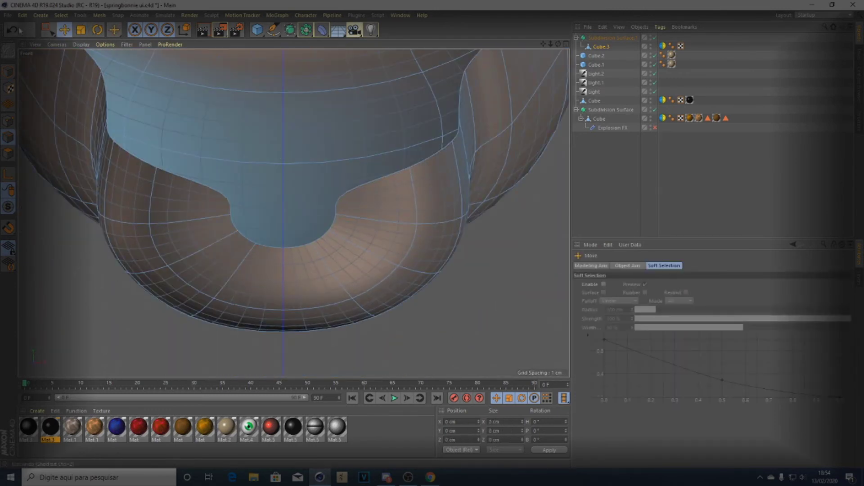
Line-cut a new edge straight across the jaw front between opposite vertices
key("k")
key("k")
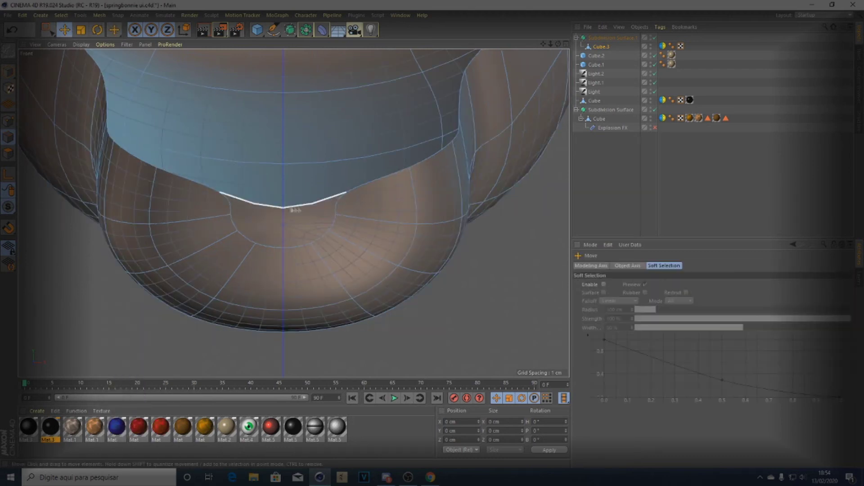
scroll(299, 212, "up", 3)
left_click(223, 211)
left_click(389, 211)
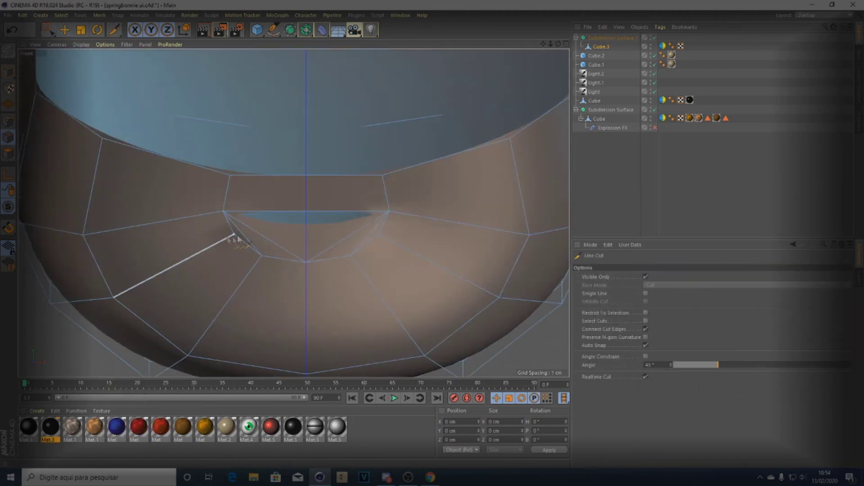
Add a second cut, then bridge the notch gap with a Polygon Pen polygon
left_click(261, 256)
key("e")
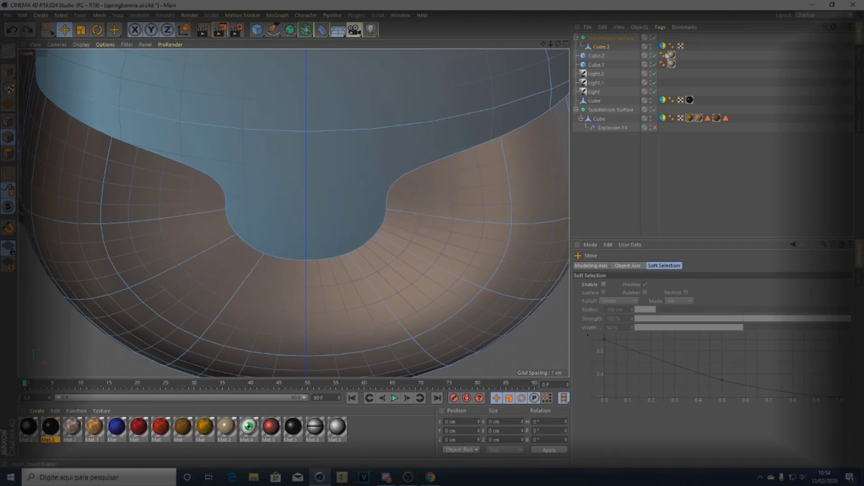
right_click(135, 246)
left_click(149, 275)
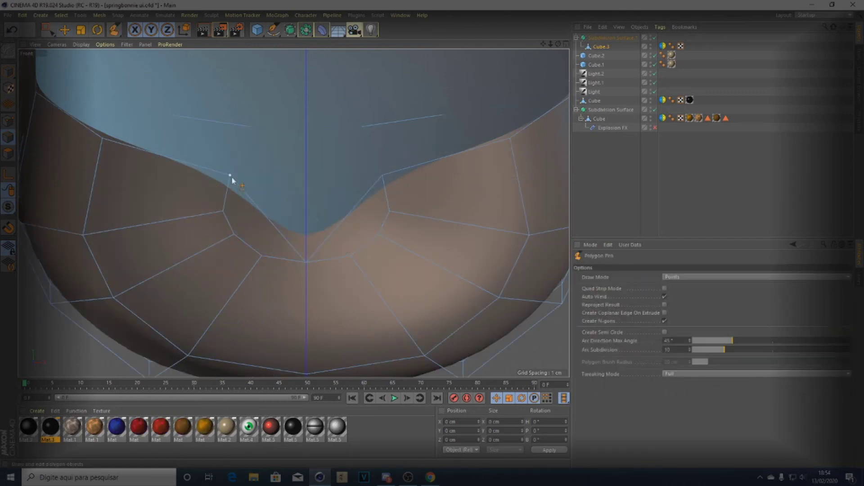
left_click_drag(230, 182, 383, 179)
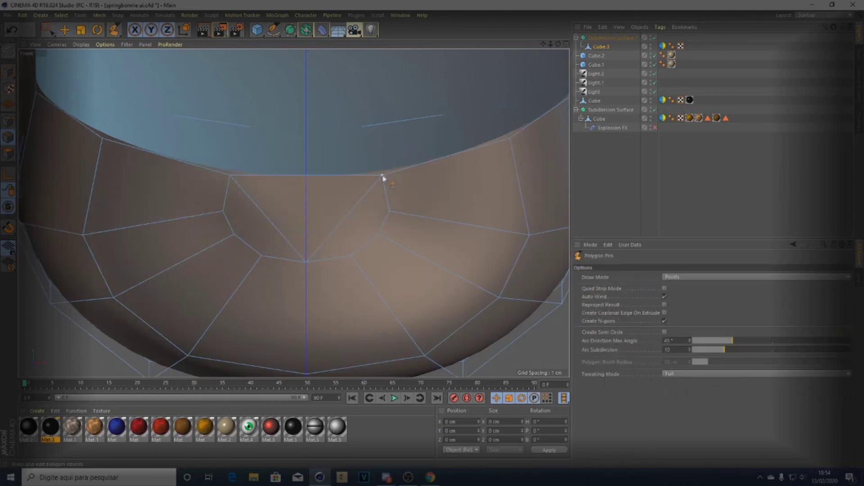
Draw another polygon at the notch corner and inspect the jaw in perspective
left_click(227, 209)
left_click(247, 196)
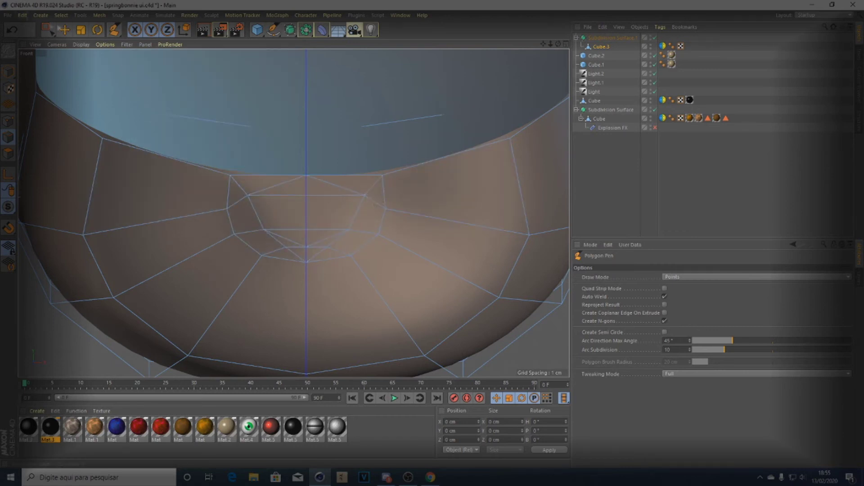
key("e")
key("F1")
mouse_move(299, 222)
left_mouse_down("alt")
mouse_move(281, 286)
mouse_move(209, 279)
left_mouse_up("alt")
scroll(280, 285, "up", 5)
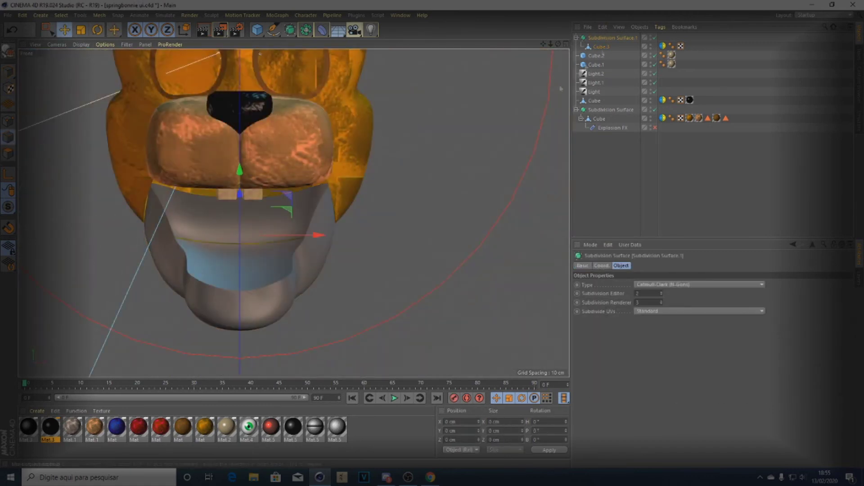
Smear-brush the framed jaw's upper outline into a rounded lip, then select Explosion FX
right_click(464, 176)
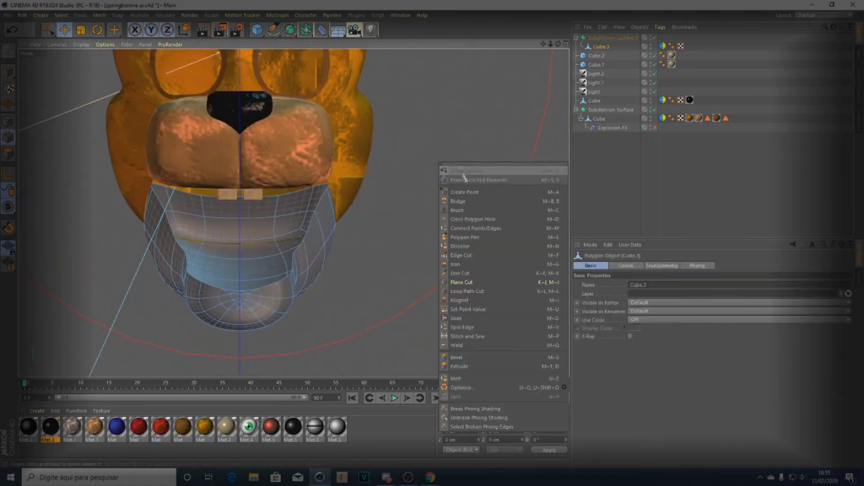
left_click(463, 179)
key("m")
key("c")
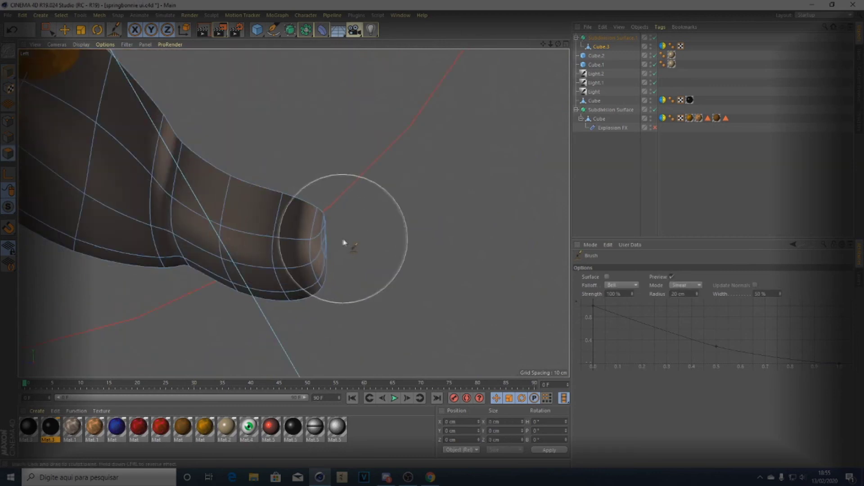
left_click_drag(178, 138, 140, 104)
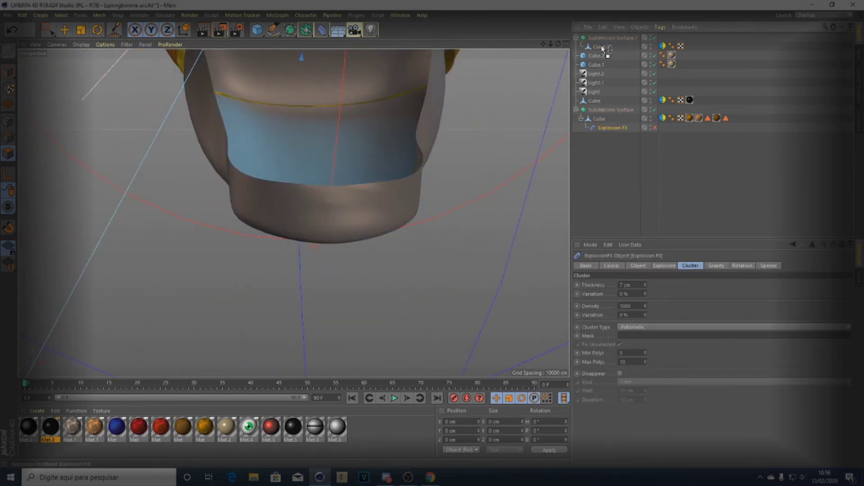
left_click_drag(603, 48, 601, 47)
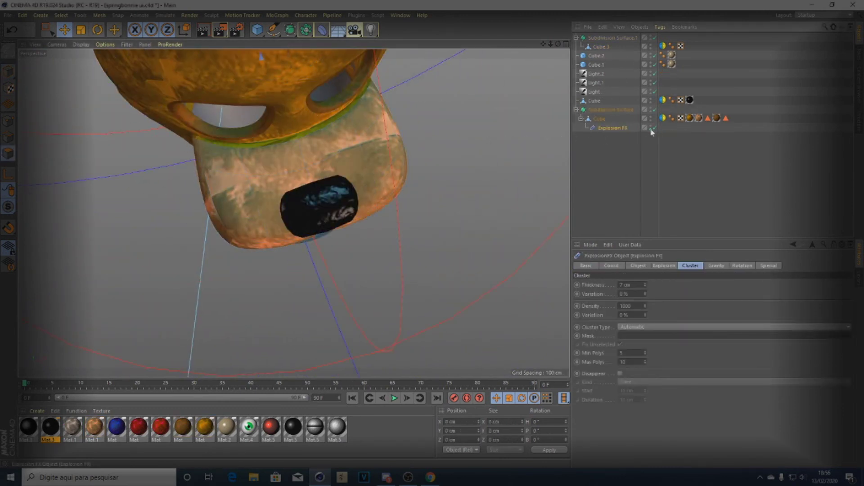
Disable Explosion FX and pull the muzzle's centre points down on both sides
left_click(654, 128)
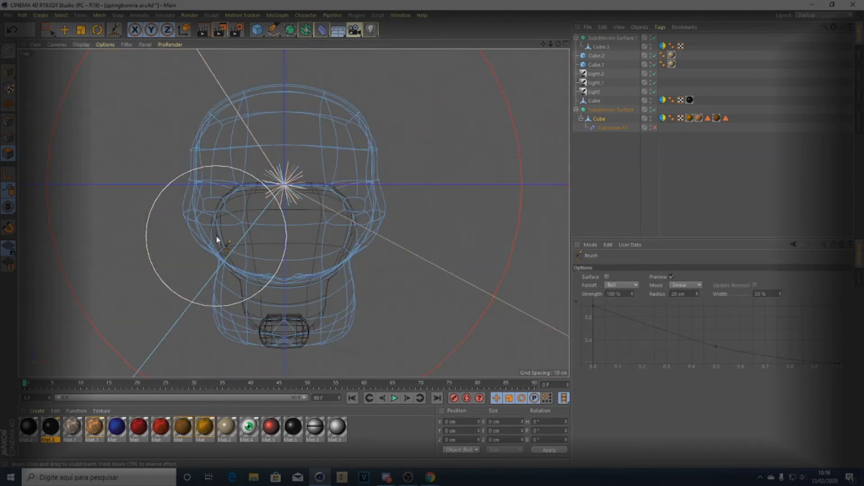
scroll(221, 275, "down", 3)
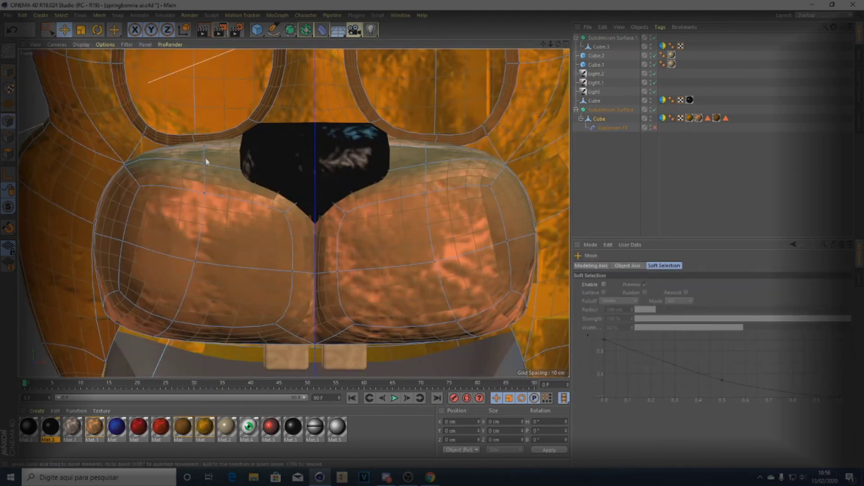
left_click_drag(201, 156, 135, 175)
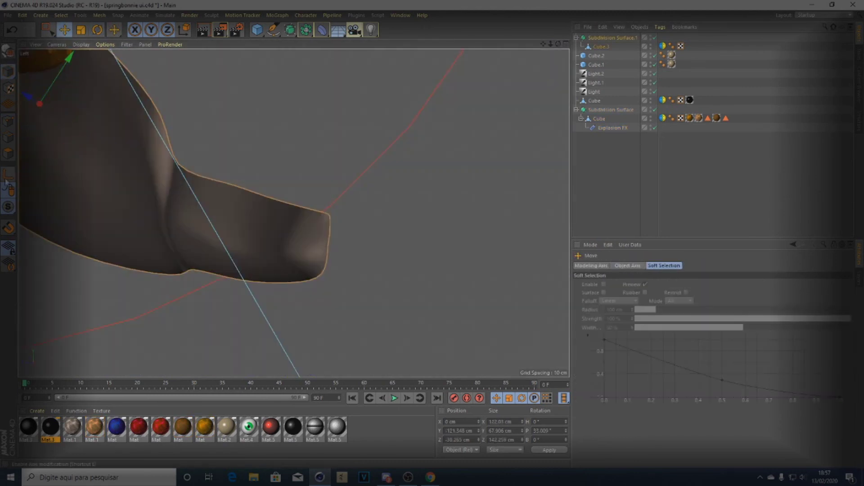
Try tilting the lower jaw open by rotating it, then undo the rotation
key("r")
left_click_drag(286, 201, 253, 243)
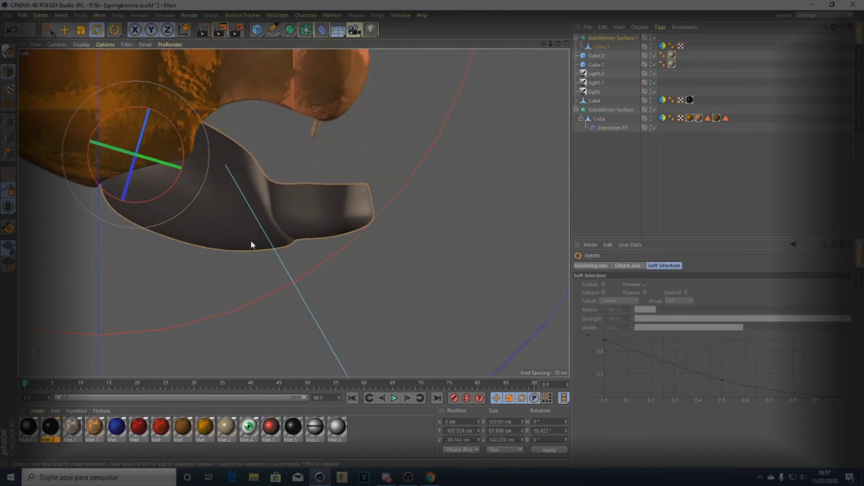
key("F4")
key("ctrl+z")
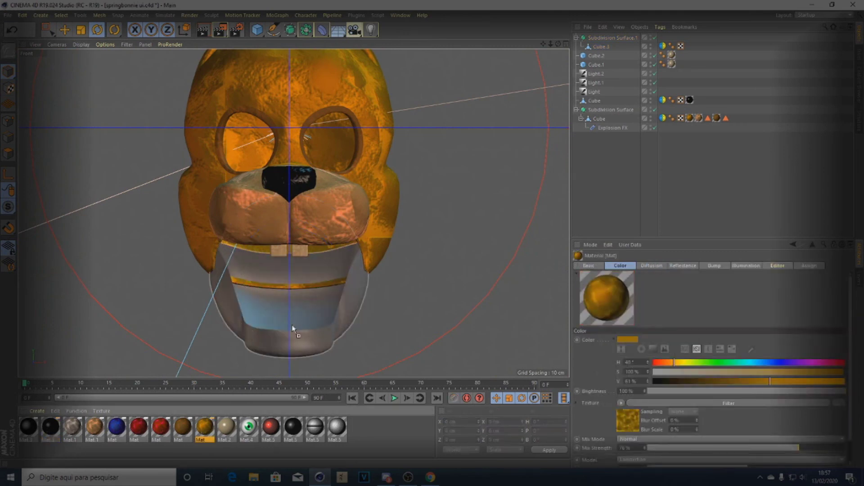
Apply the orange fur material and a copy of Explosion FX to jaw Cube.3, then select both front teeth
left_click_drag(205, 428, 291, 325)
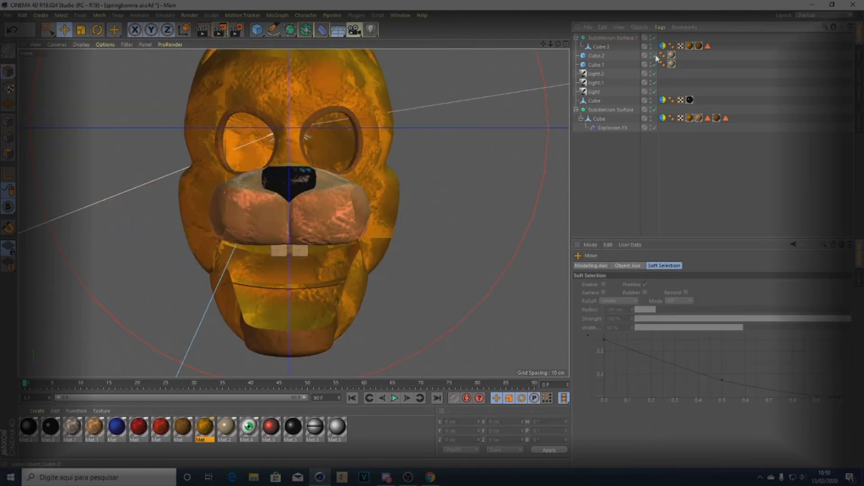
left_click_drag(612, 127, 601, 47, "ctrl")
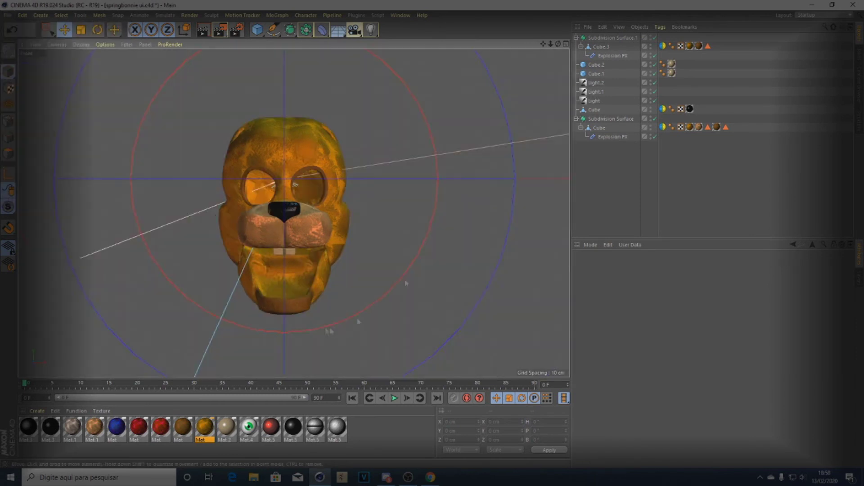
scroll(423, 351, "up", 5)
left_click(244, 246)
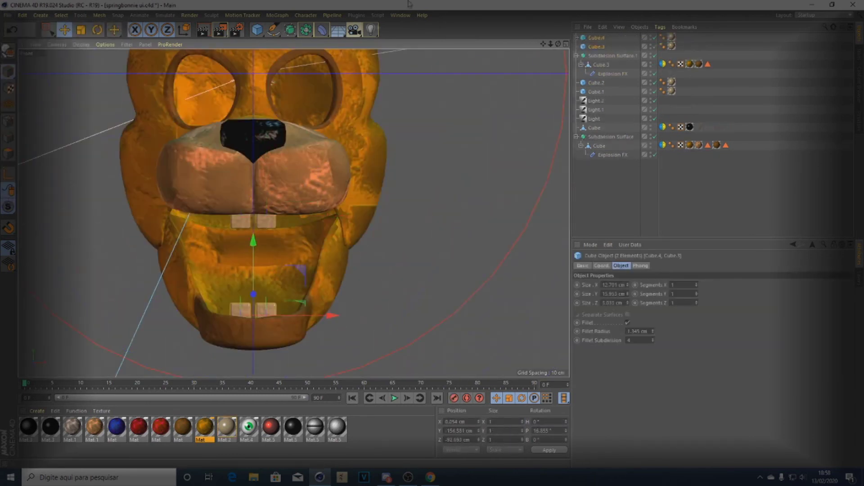
Put one lower tooth under a Symmetry object and move it up into the jaw
key("Delete")
key("ctrl+z")
left_click_drag(305, 30, 396, 77, "alt")
scroll(254, 225, "up", 3)
key("F3")
key("r")
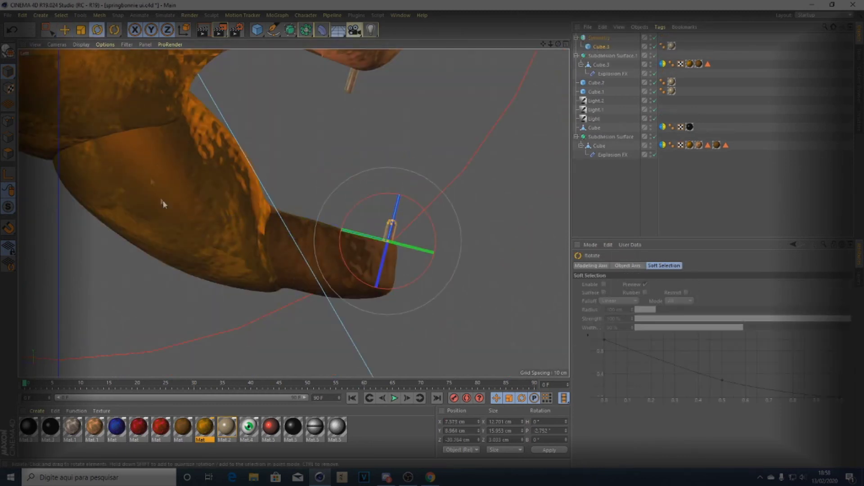
key("F1")
left_click_drag(163, 199, 336, 158, "alt")
key("e")
scroll(336, 157, "up", 4)
left_click_drag(272, 281, 271, 264)
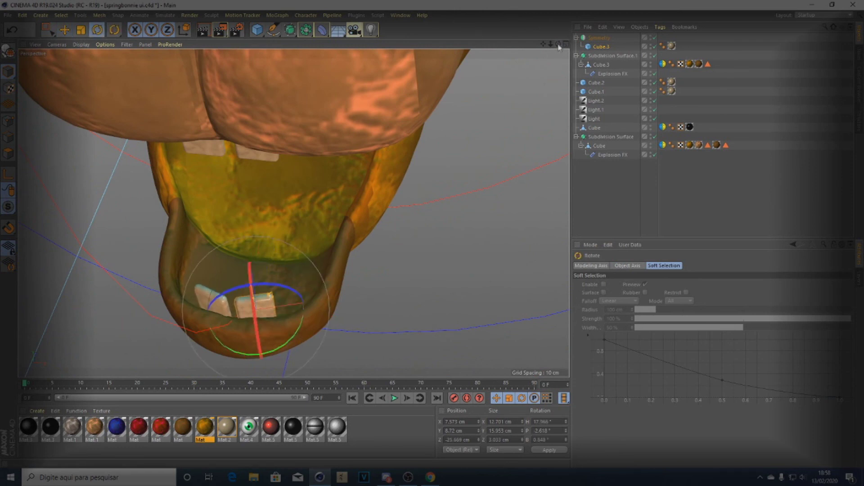
Duplicate the tooth and angle the copies to follow the jaw curve
left_click_drag(315, 333, 301, 346, "alt")
left_click_drag(331, 306, 332, 307, "ctrl")
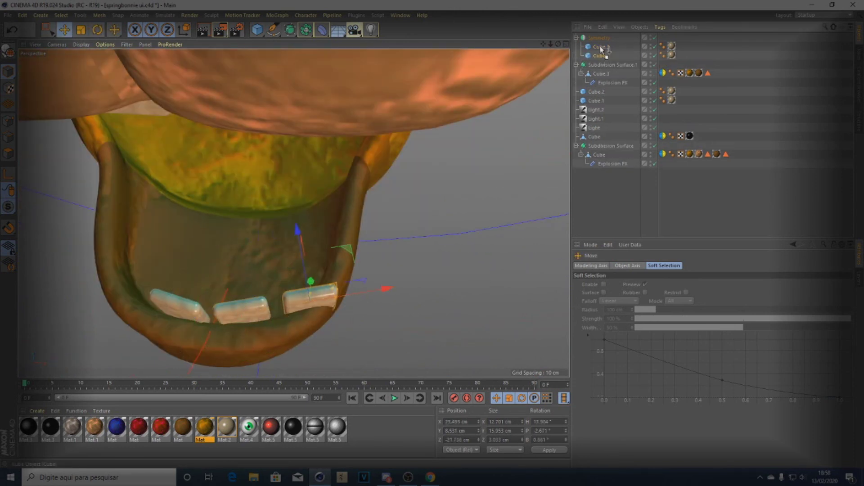
left_click_drag(601, 164, 599, 46)
key("r")
mouse_move(353, 326)
left_mouse_down()
mouse_move(355, 284)
mouse_move(166, 251)
left_mouse_up()
key("e")
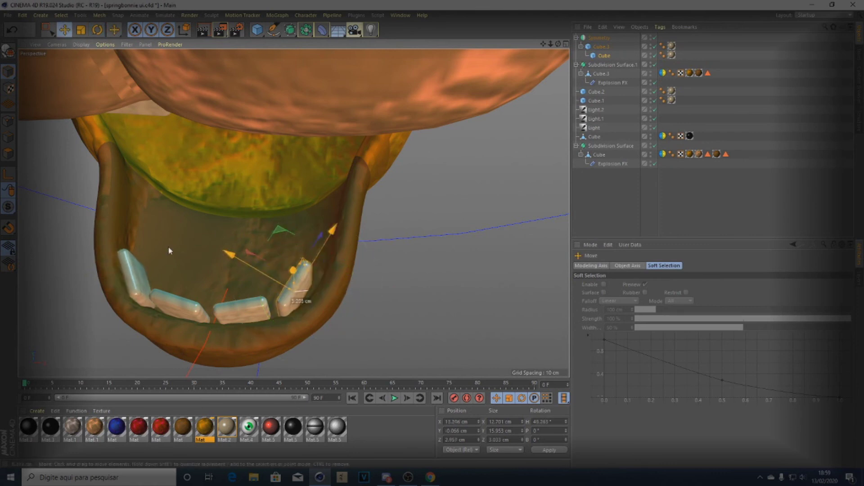
mouse_move(341, 282)
left_mouse_down()
mouse_move(360, 252)
mouse_move(244, 179)
mouse_move(119, 139)
left_mouse_up()
key("e")
left_click(386, 228)
Centre the Front view on the head and save the project
key("r")
key("F4")
scroll(258, 241, "down", 5)
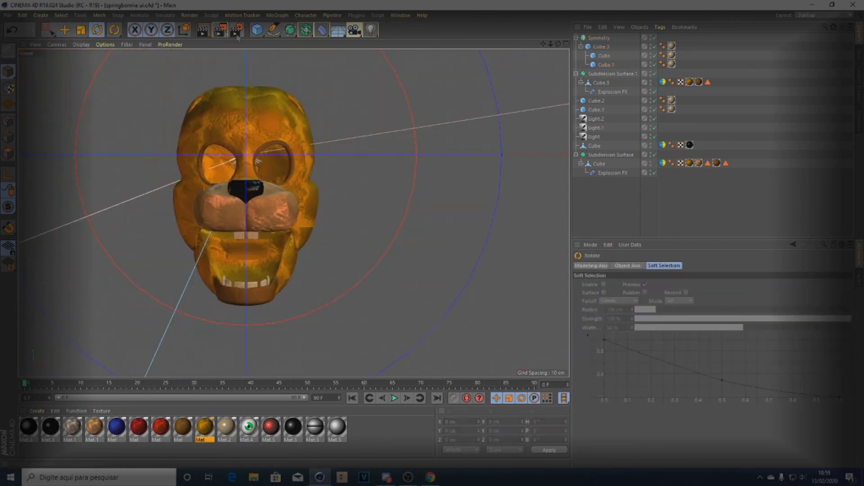
key("ctrl+r")
key("e")
middle_click_drag(317, 289, 345, 317, "alt")
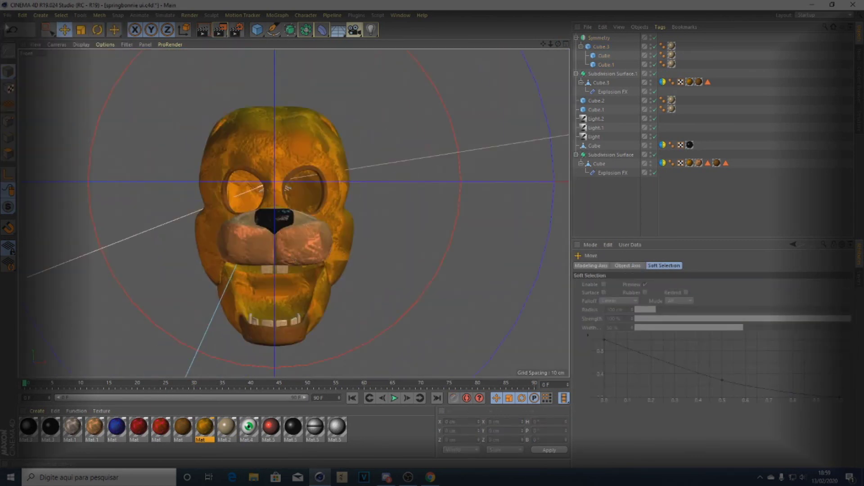
key("ctrl+s")
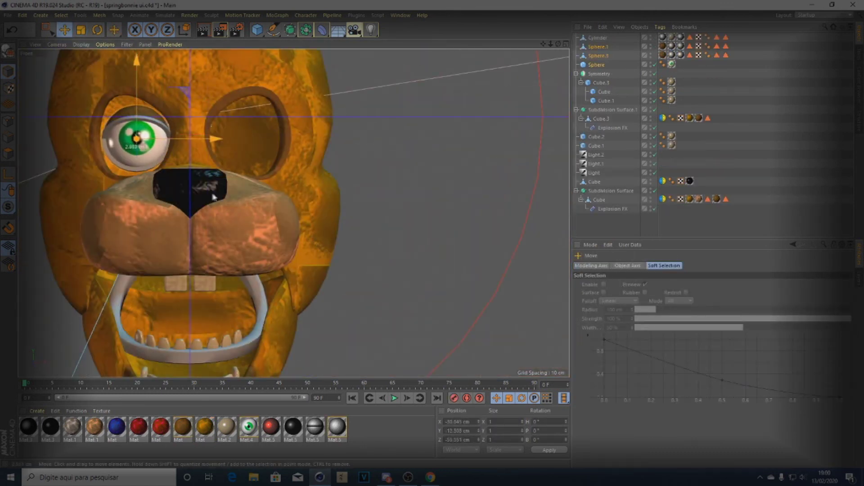
Add a Filter shader to the eye material Mat.4's Color texture and shift its hue for green irises
left_click(258, 424)
double_click(259, 423)
left_click(251, 169)
left_click(270, 347)
left_click(301, 214)
left_click_drag(321, 213, 427, 228)
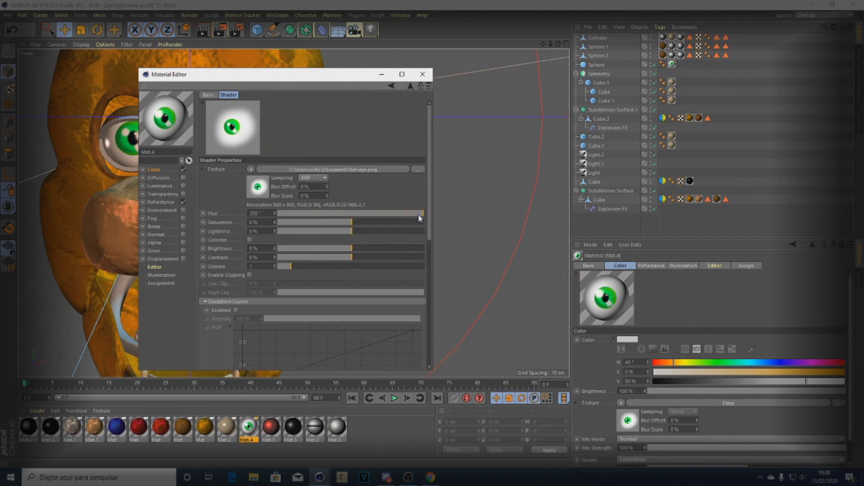
Slide the eye spheres along X into the eye holes, then select the mouth ring
left_click(422, 74)
left_click_drag(212, 139, 292, 144)
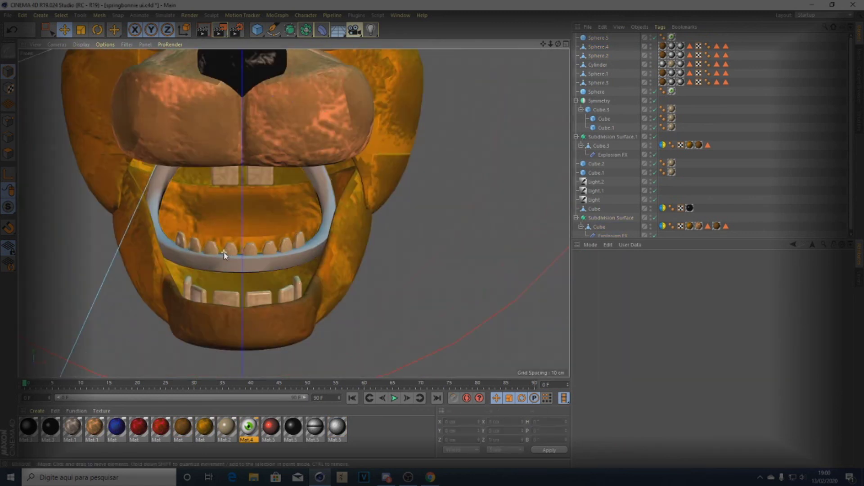
left_click(223, 255)
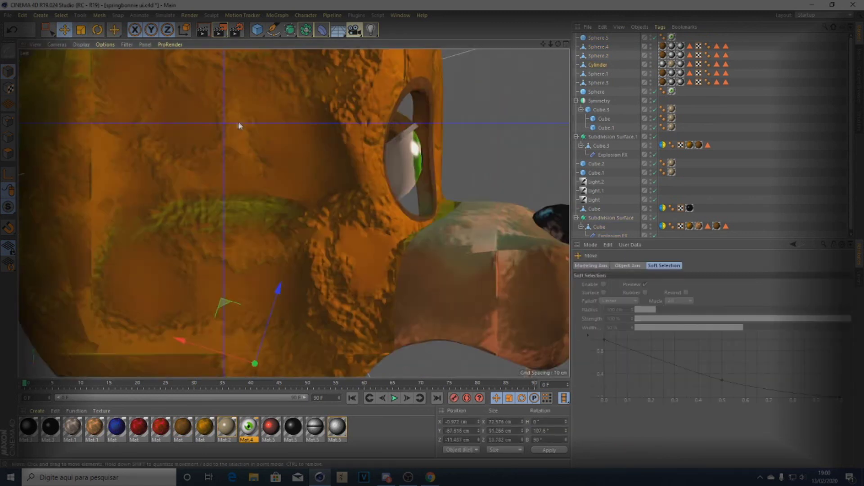
Undo the accidental ring move and render the active view of the finished head
left_click(203, 32)
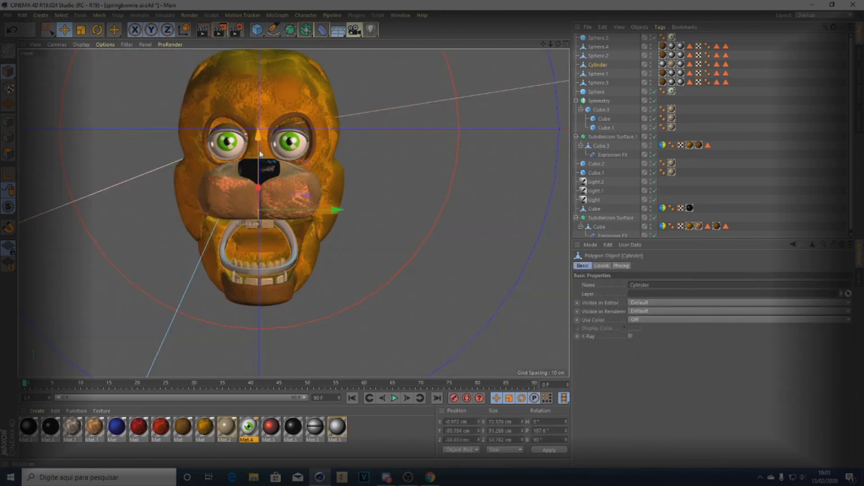
key("ctrl+z")
left_click(204, 32)
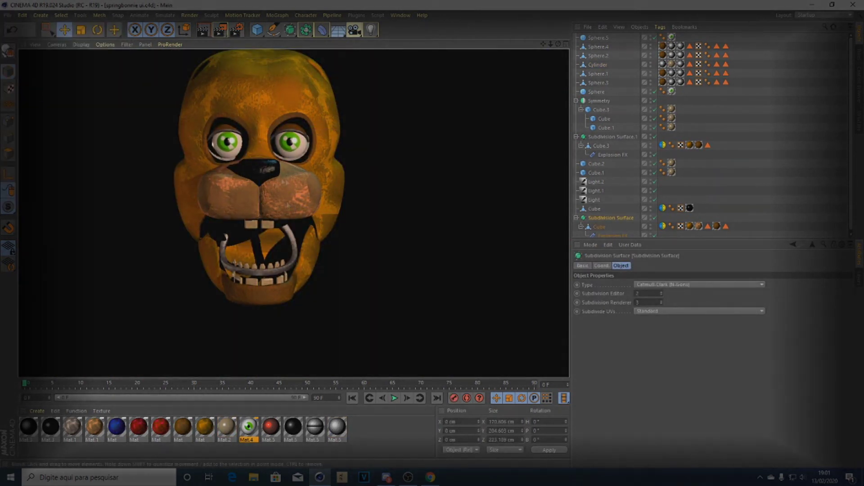